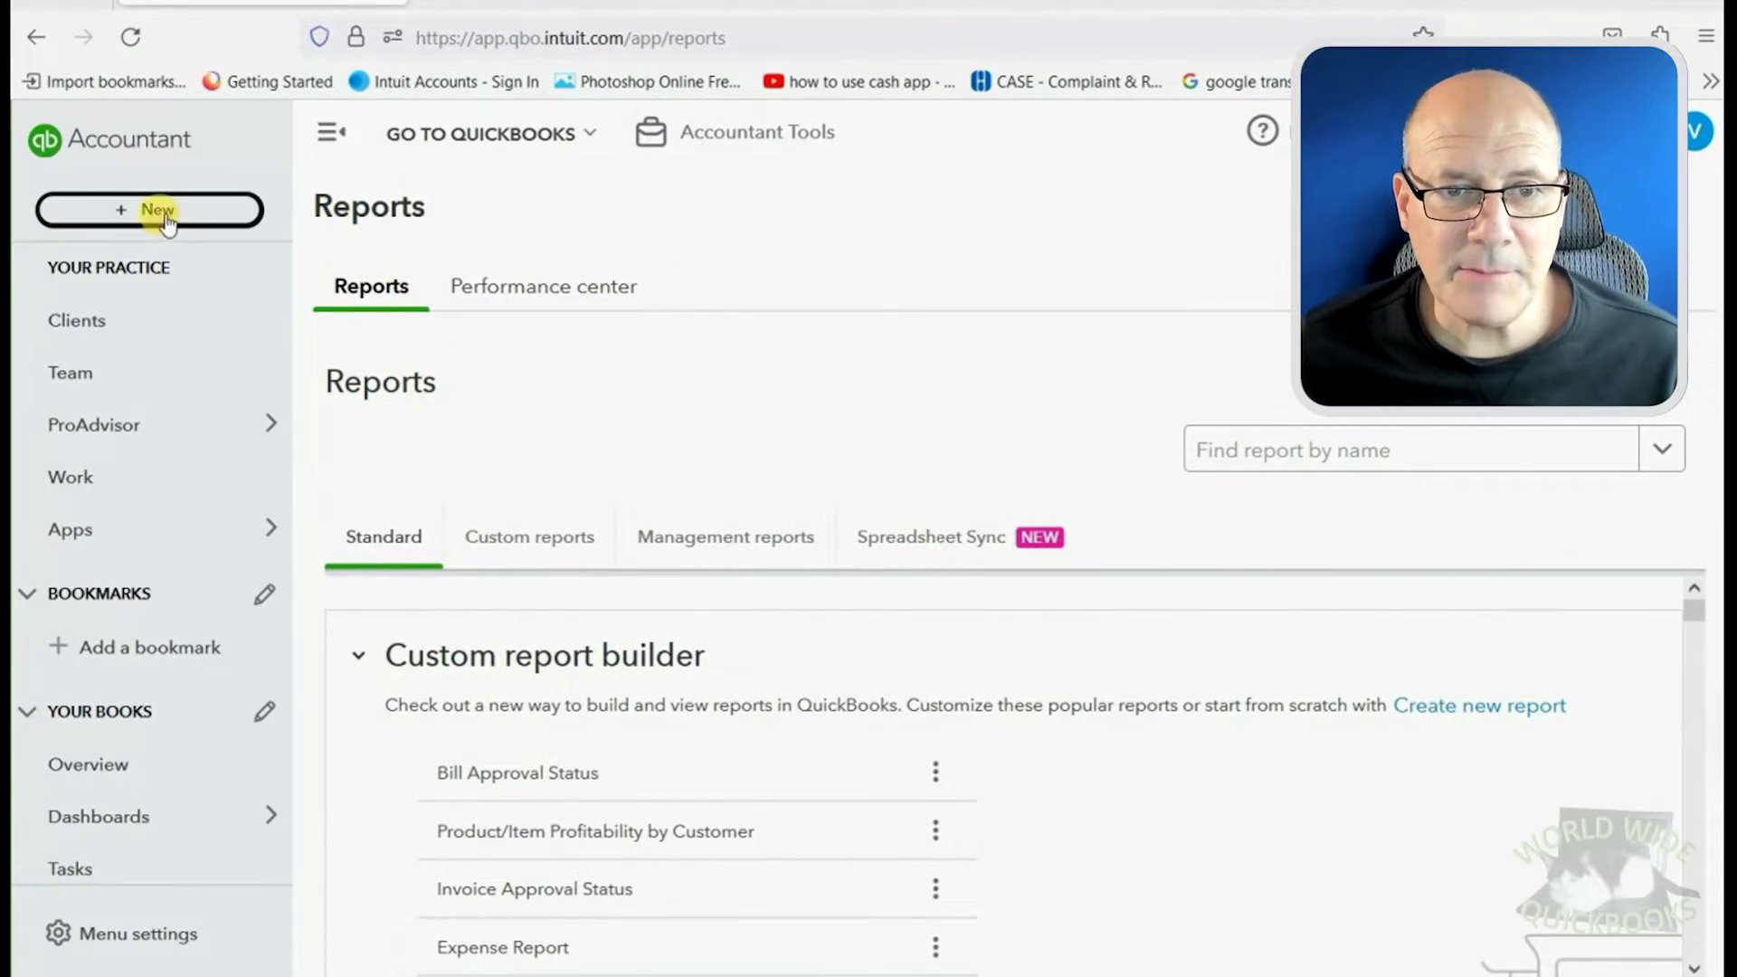
- Start a new customer statement dated 01/31/2025
{"action": "left_click", "coordinate": [164, 213]}
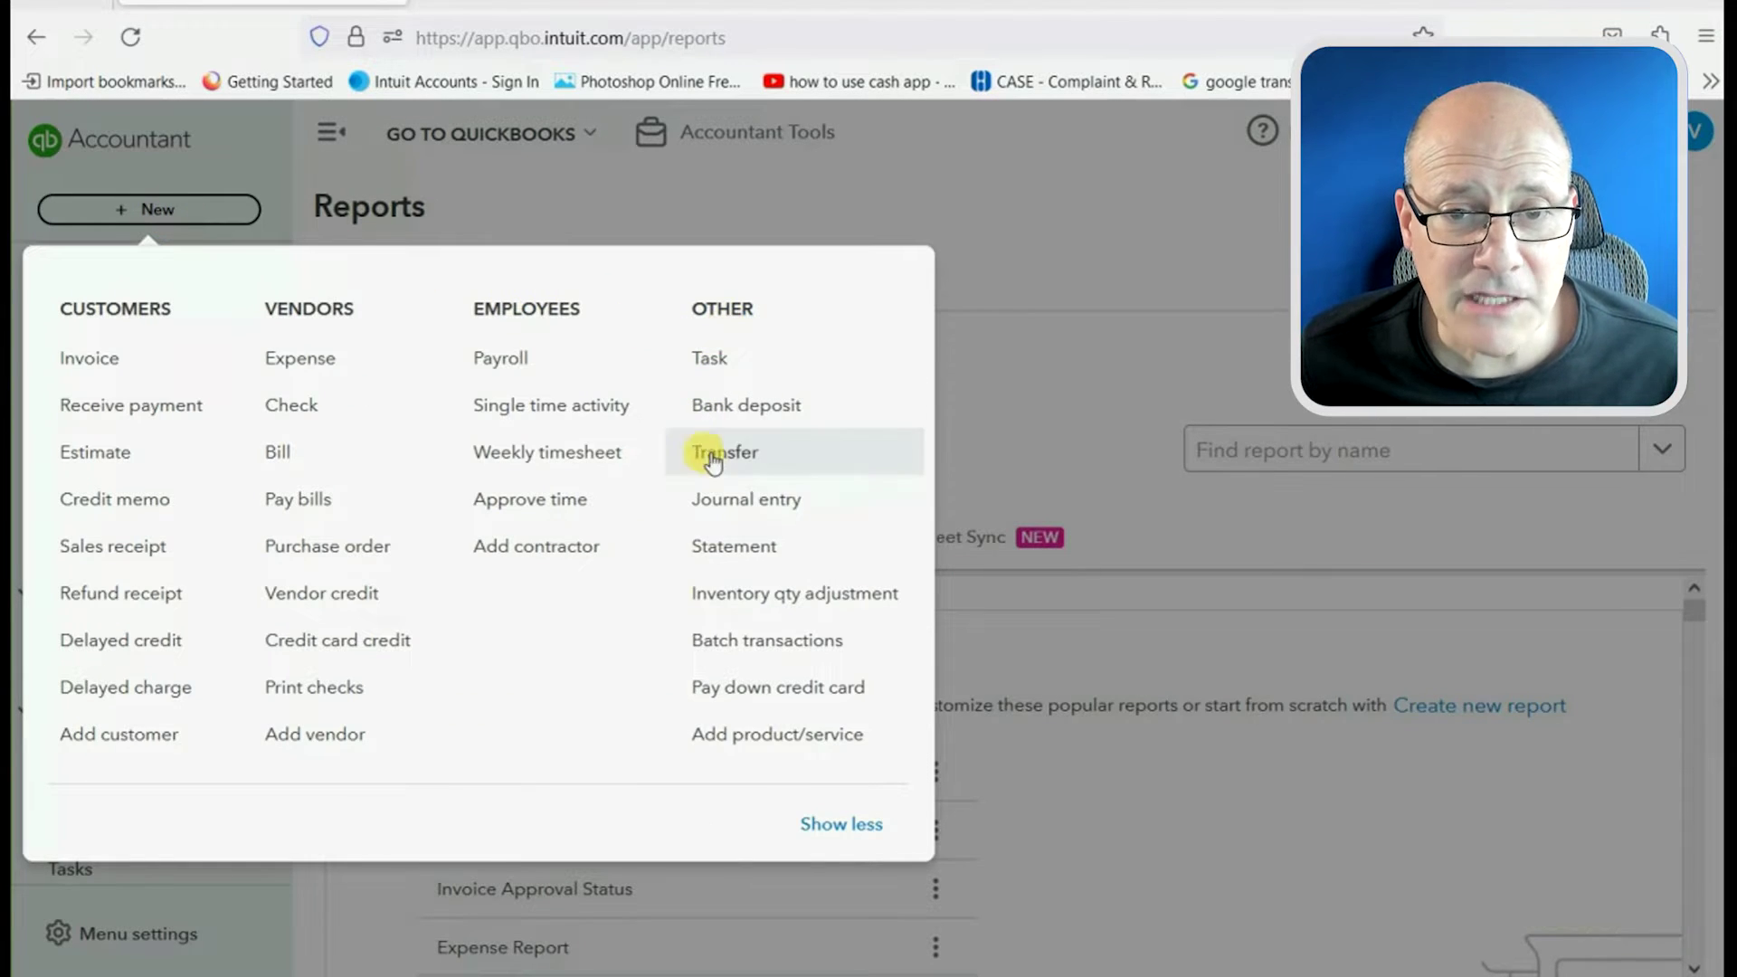
{"action": "left_click", "coordinate": [734, 548]}
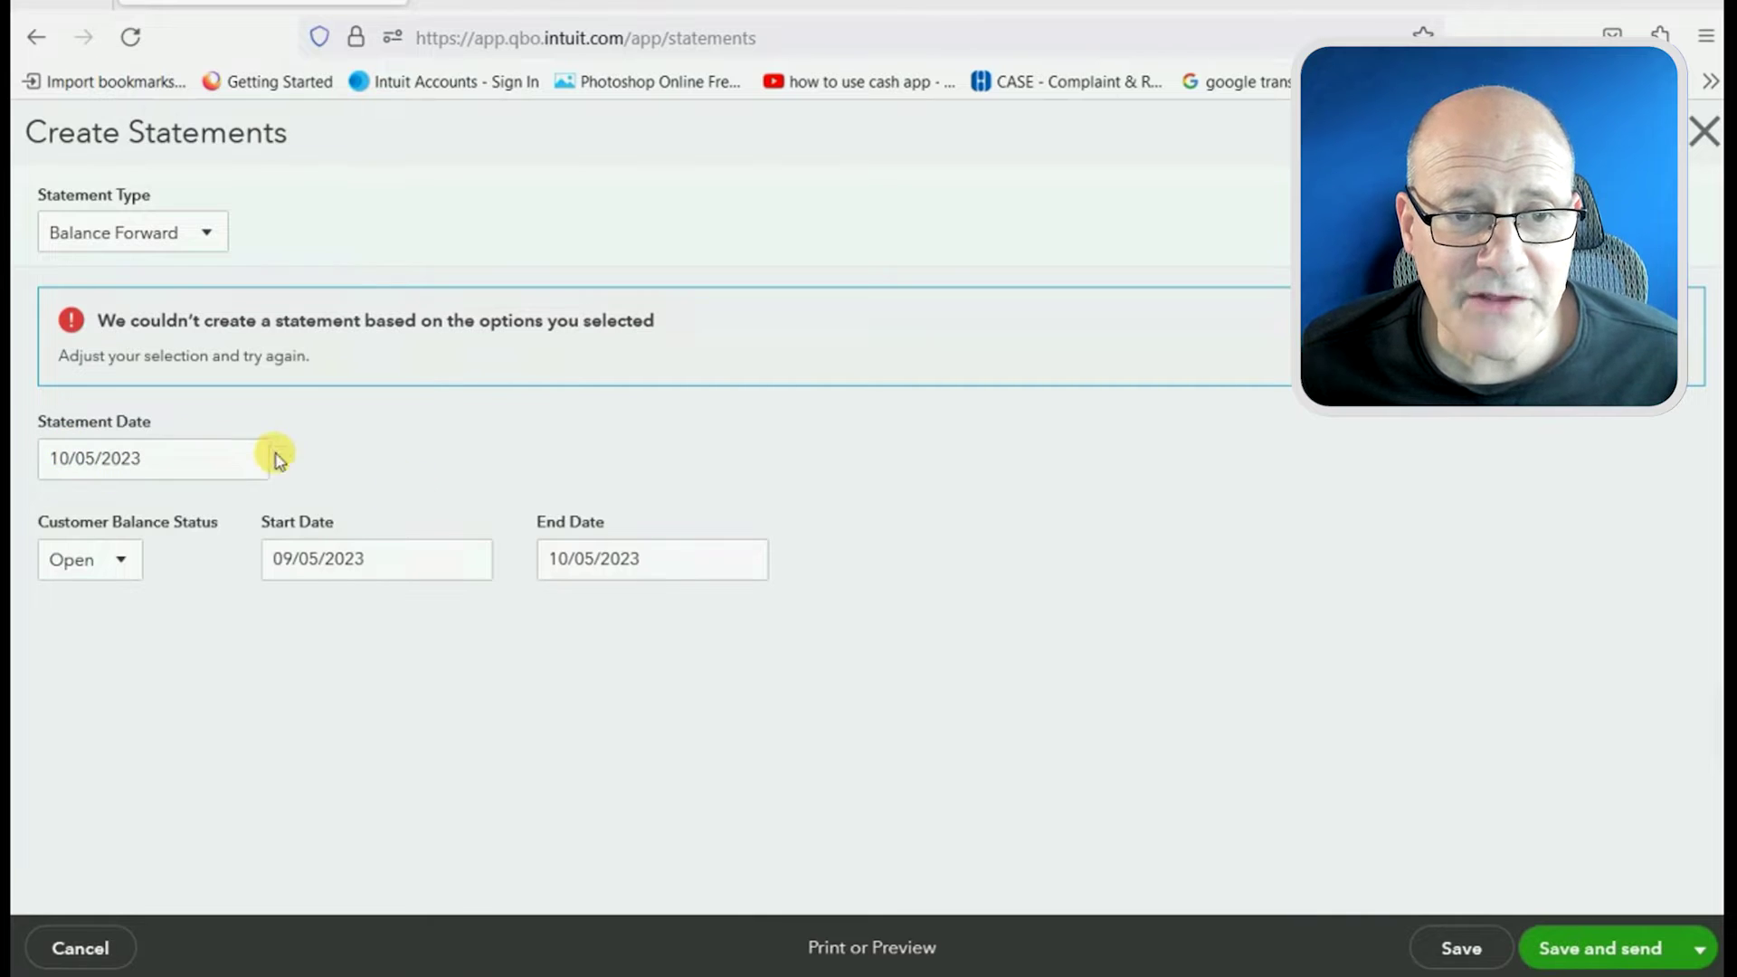
{"action": "left_click", "coordinate": [252, 459]}
{"action": "left_click", "coordinate": [279, 521]}
{"action": "left_click", "coordinate": [280, 522]}
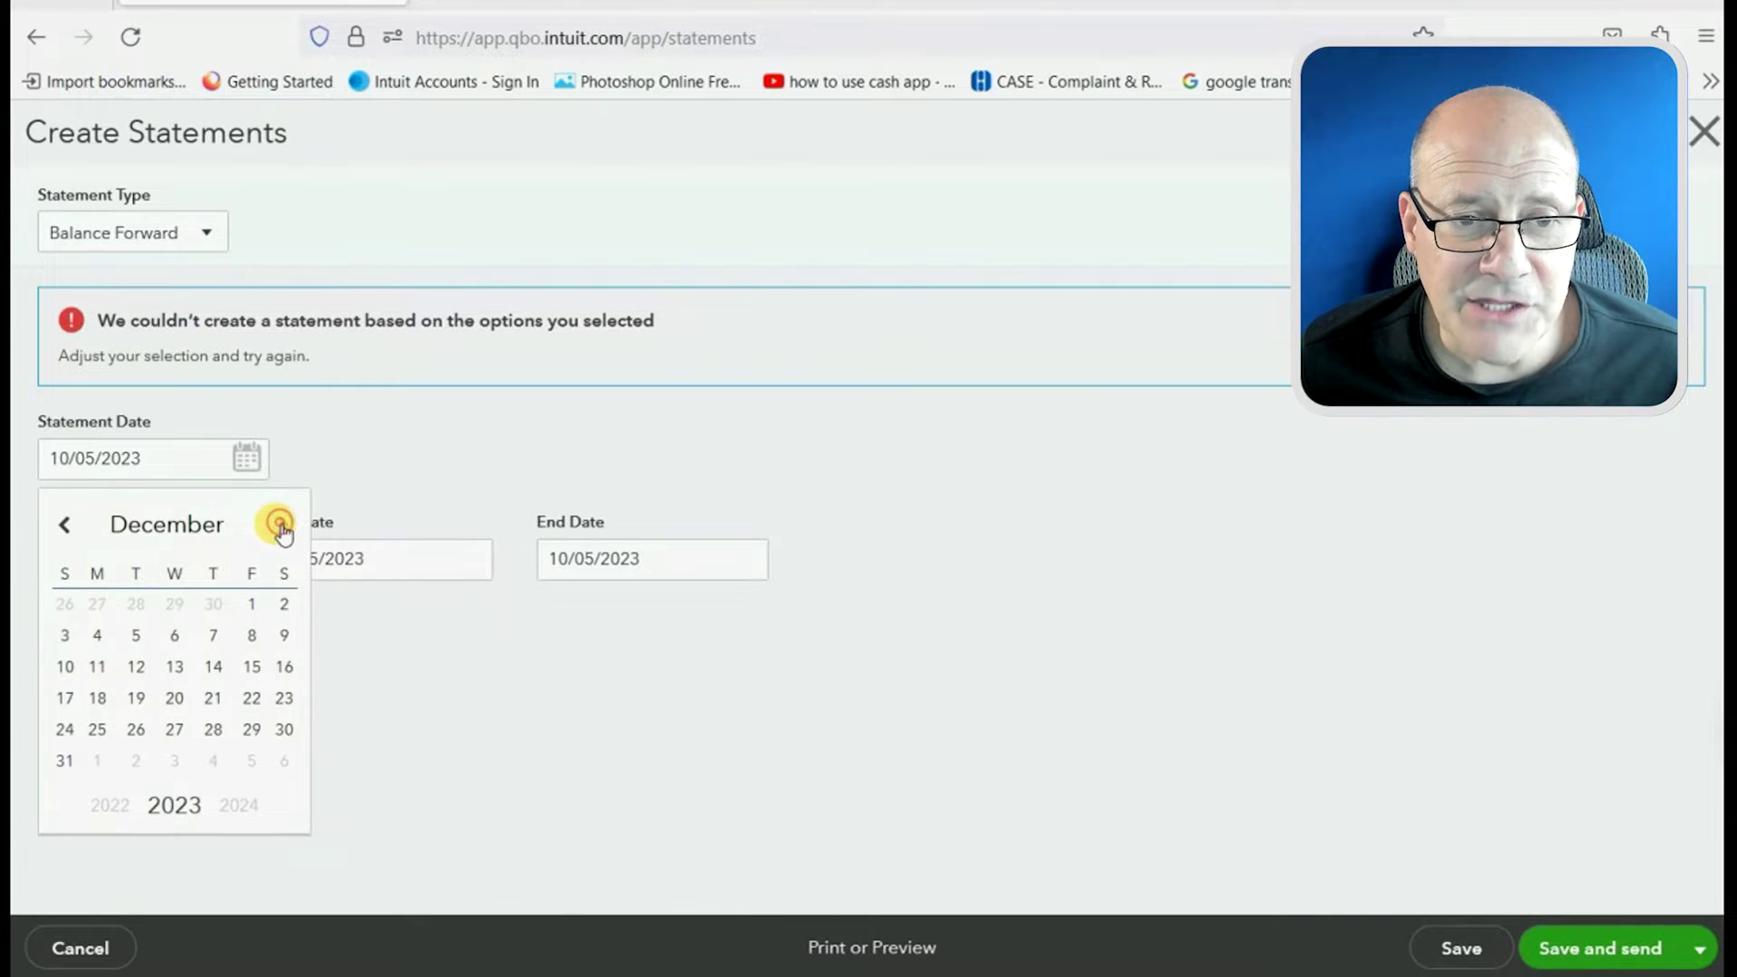
{"action": "left_click", "coordinate": [281, 523]}
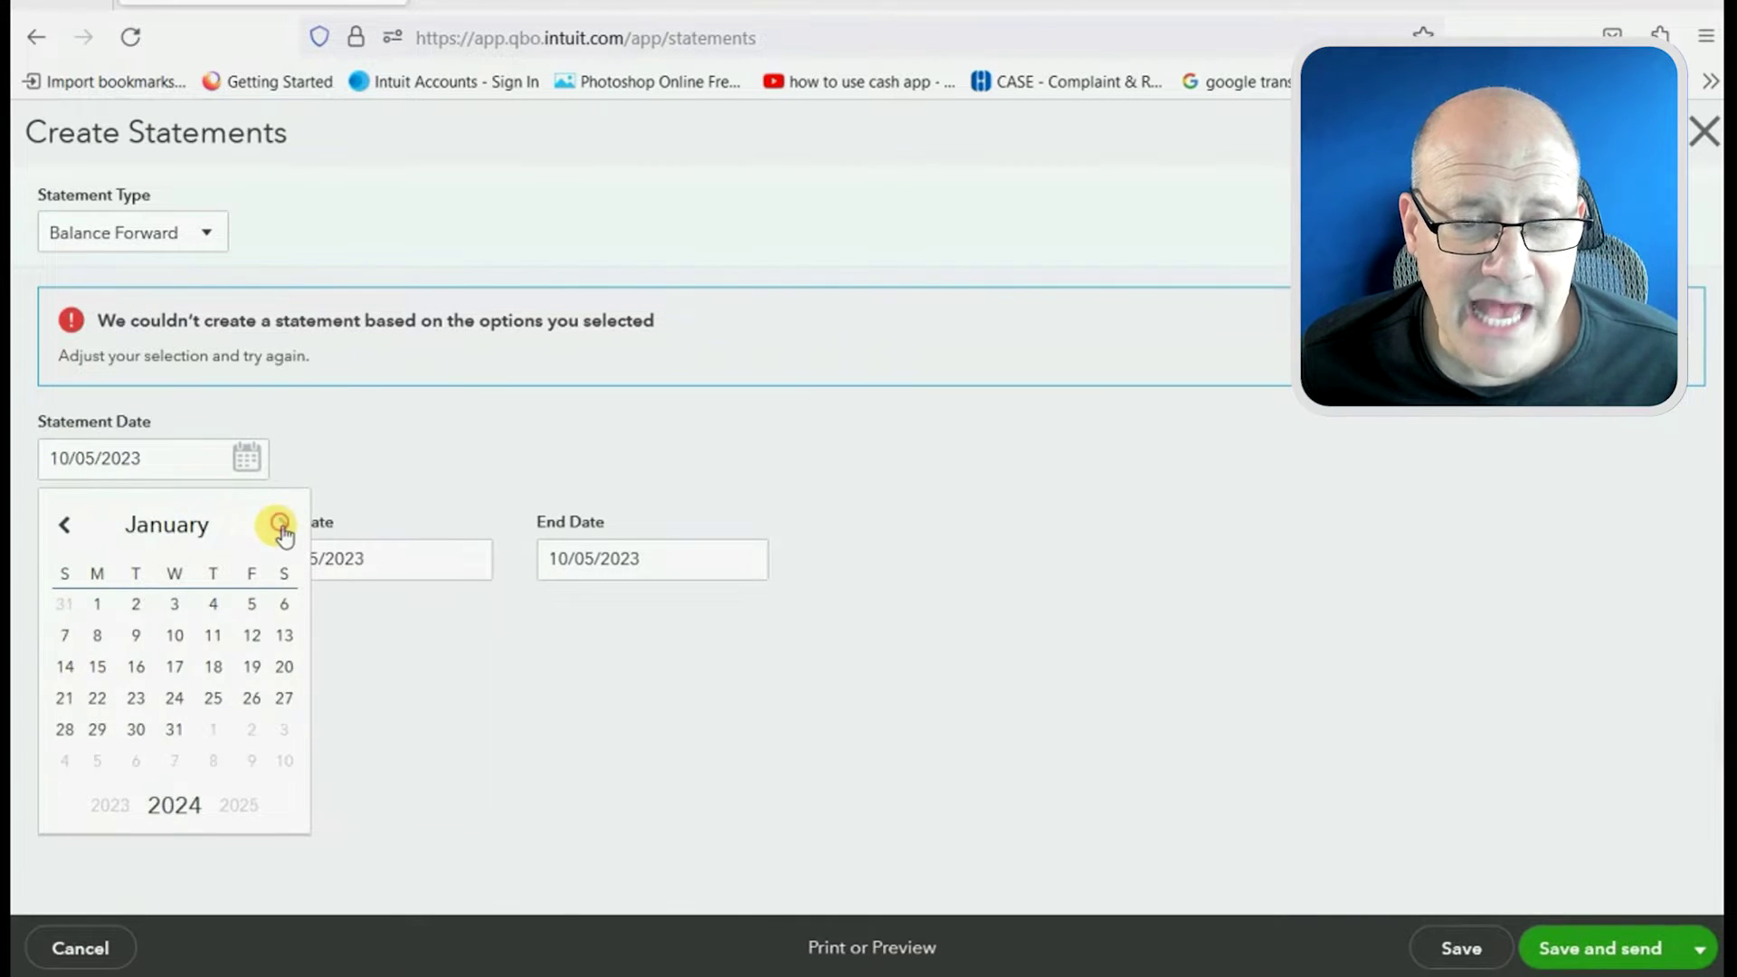
{"action": "left_click", "coordinate": [174, 733]}
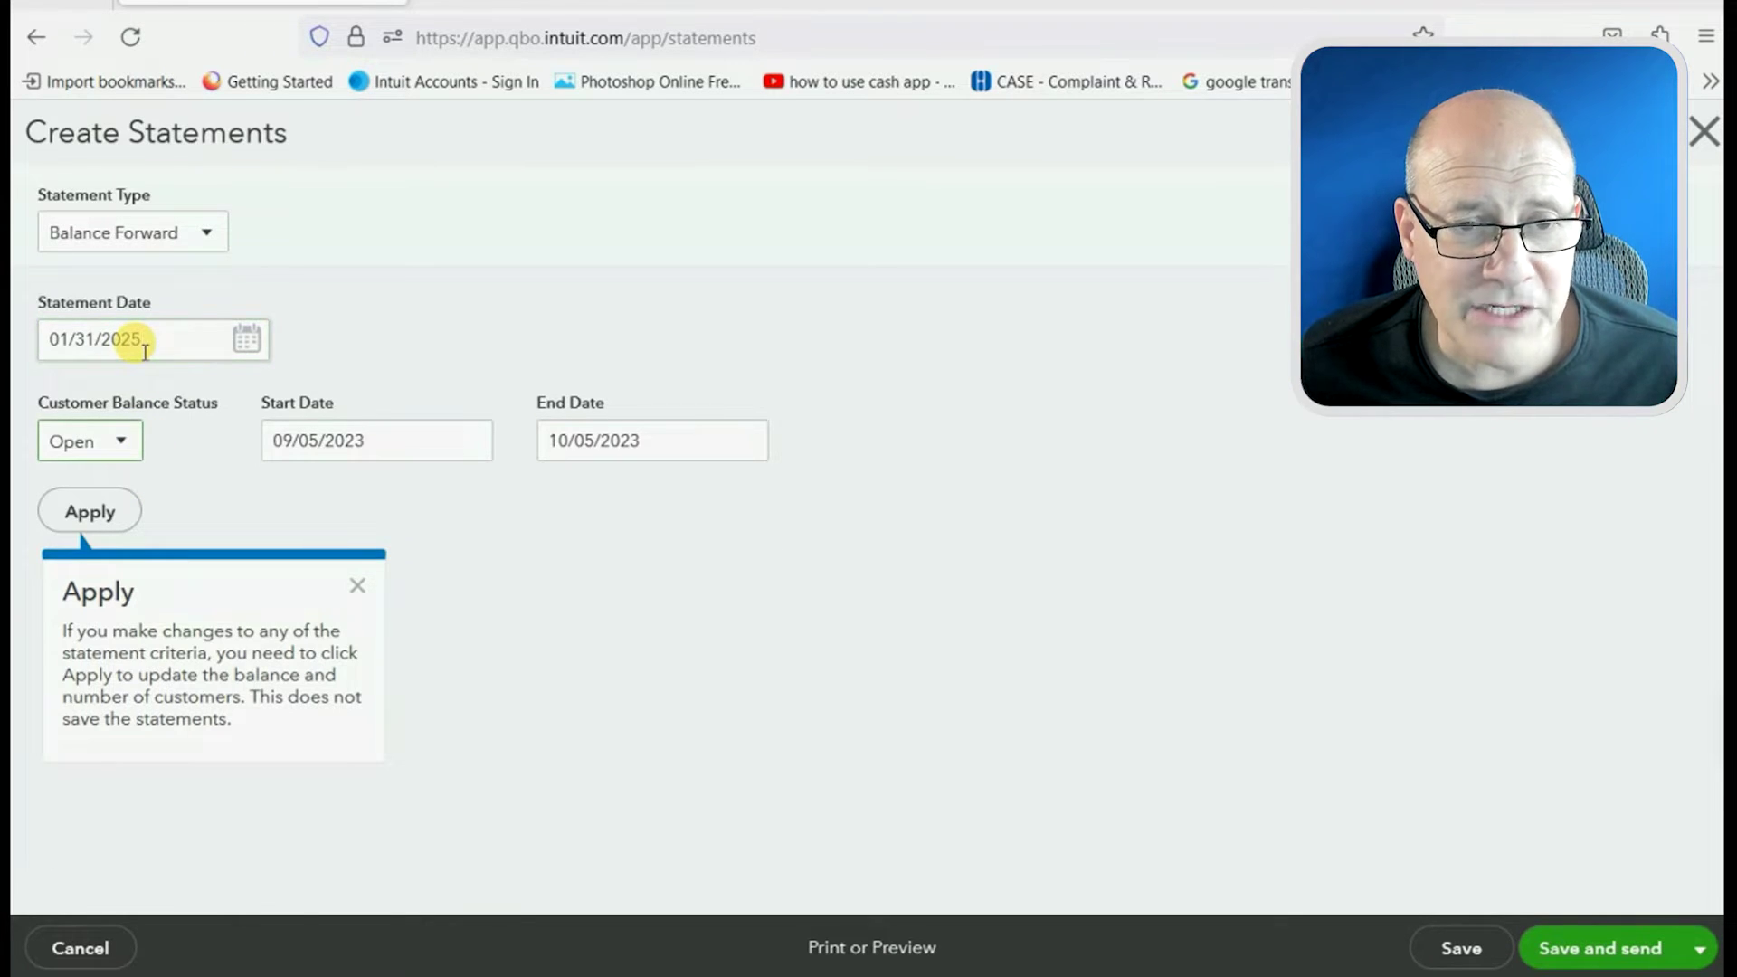
- Set the statement period from 01/01/2025 to 01/31/2025
{"action": "left_click_drag", "start_coordinate": [380, 439], "coordinate": [248, 438]}
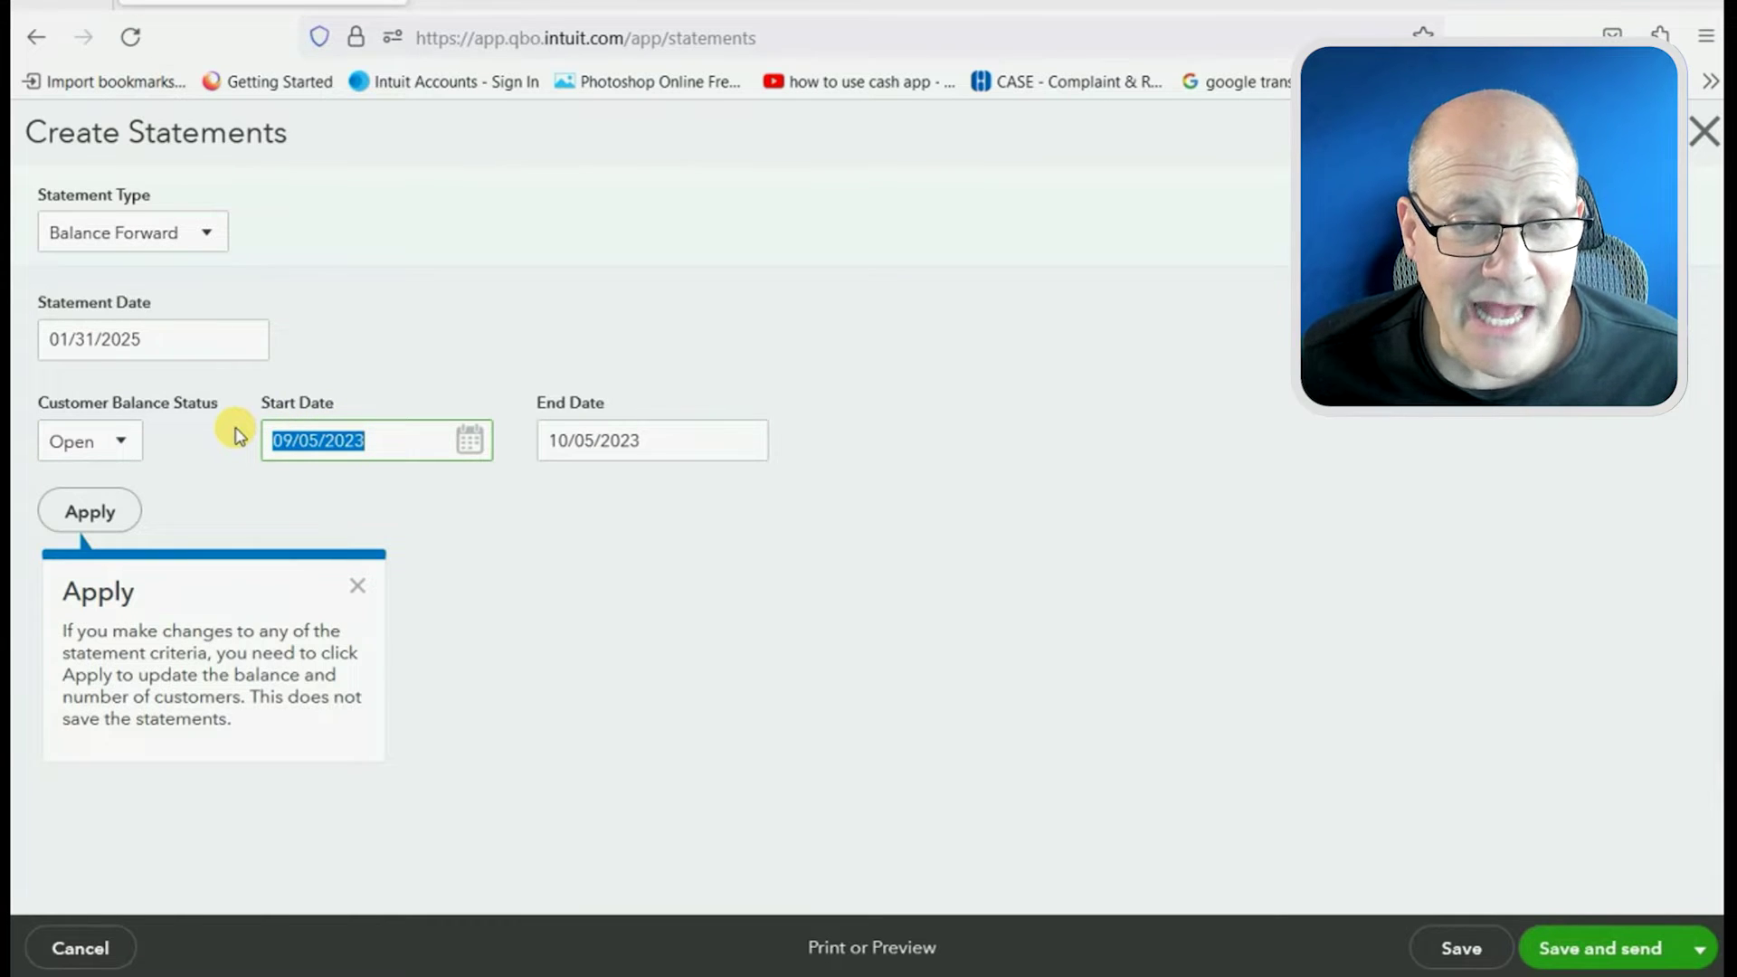
{"action": "left_click", "coordinate": [740, 442]}
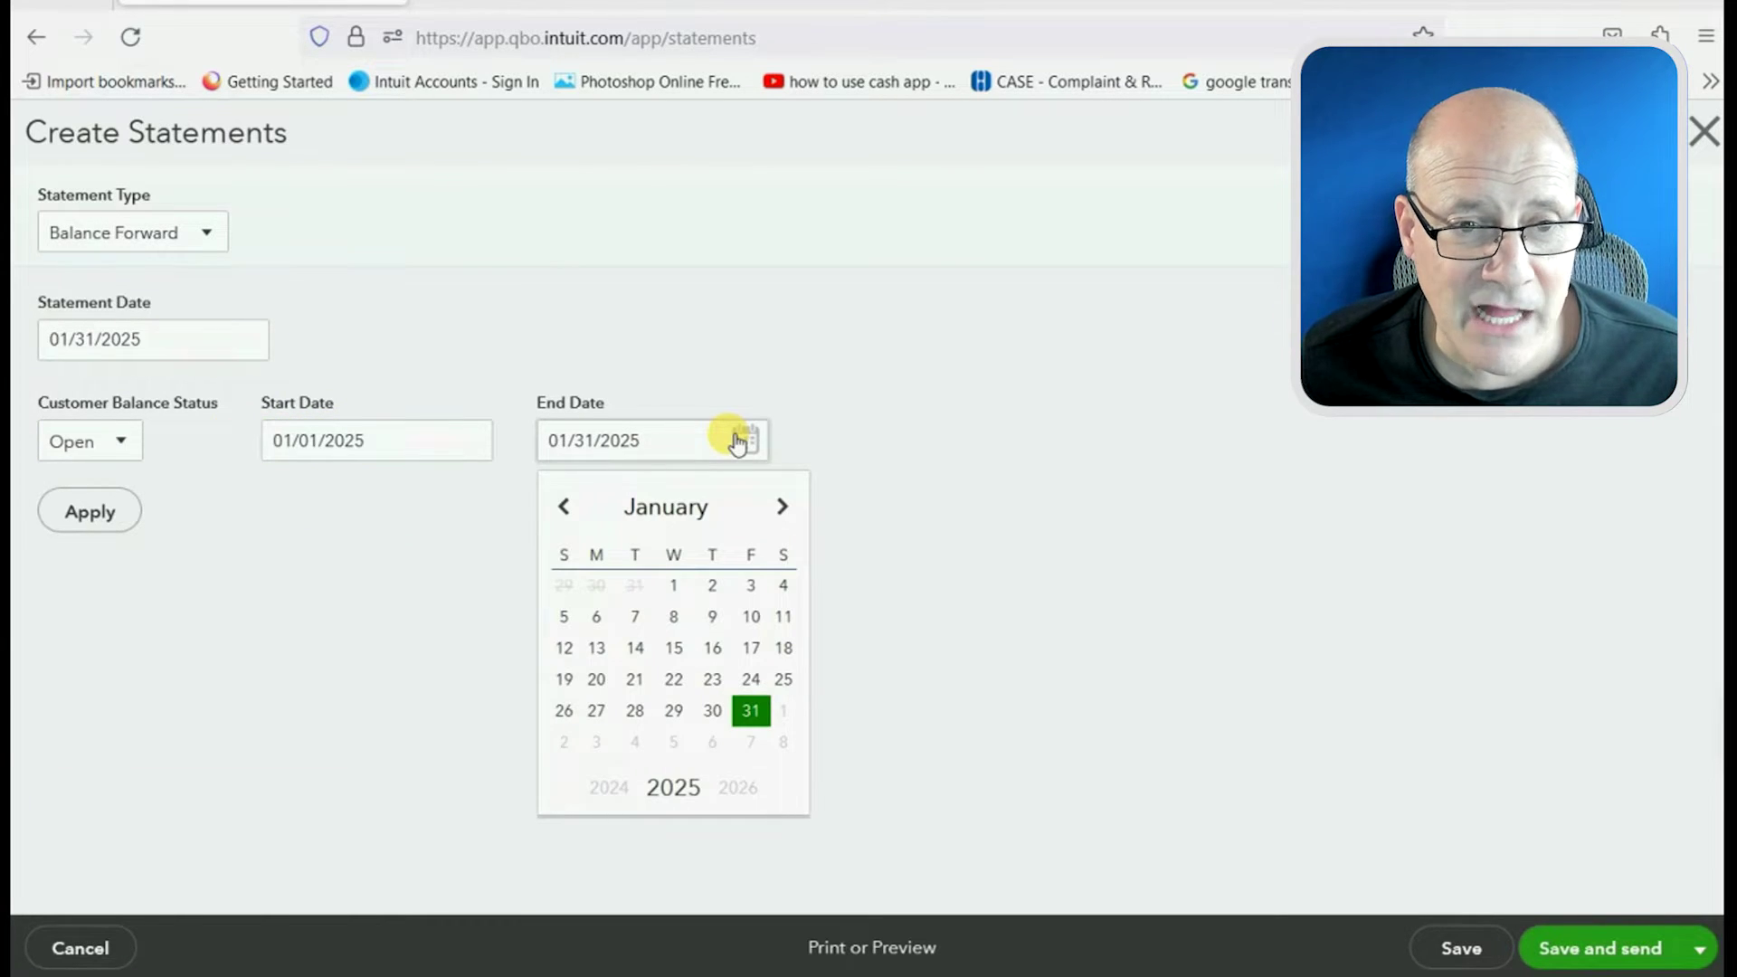
{"action": "left_click", "coordinate": [751, 712]}
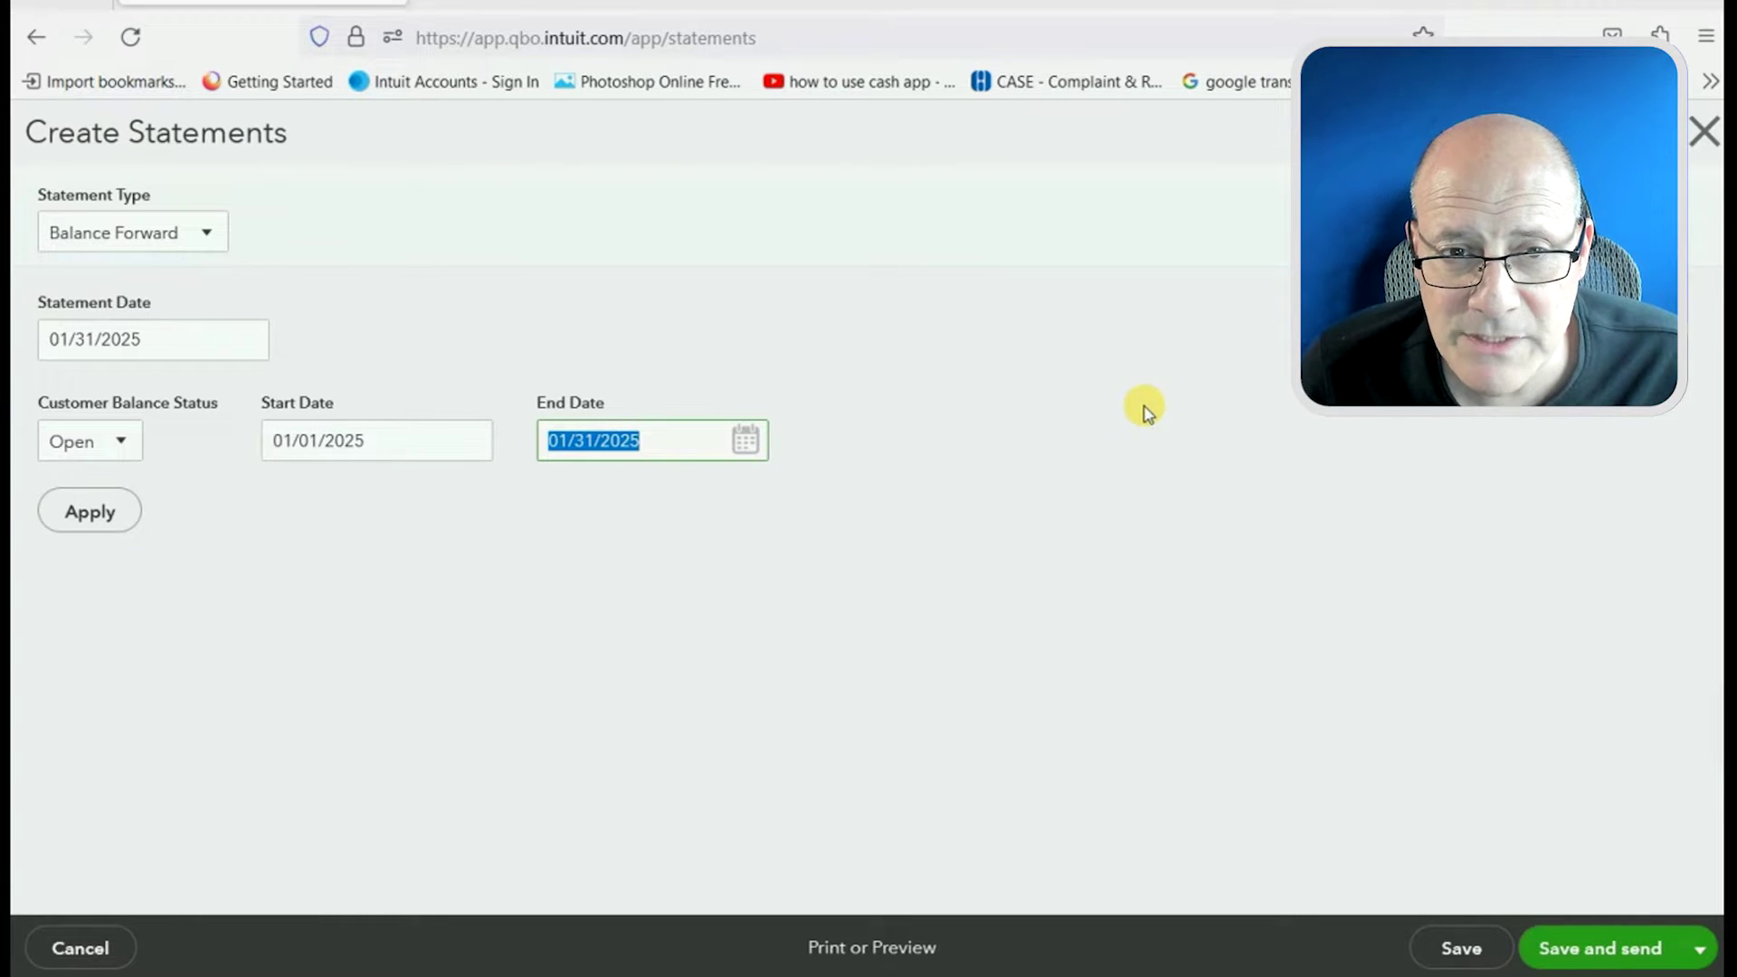
{"action": "left_click", "coordinate": [206, 237]}
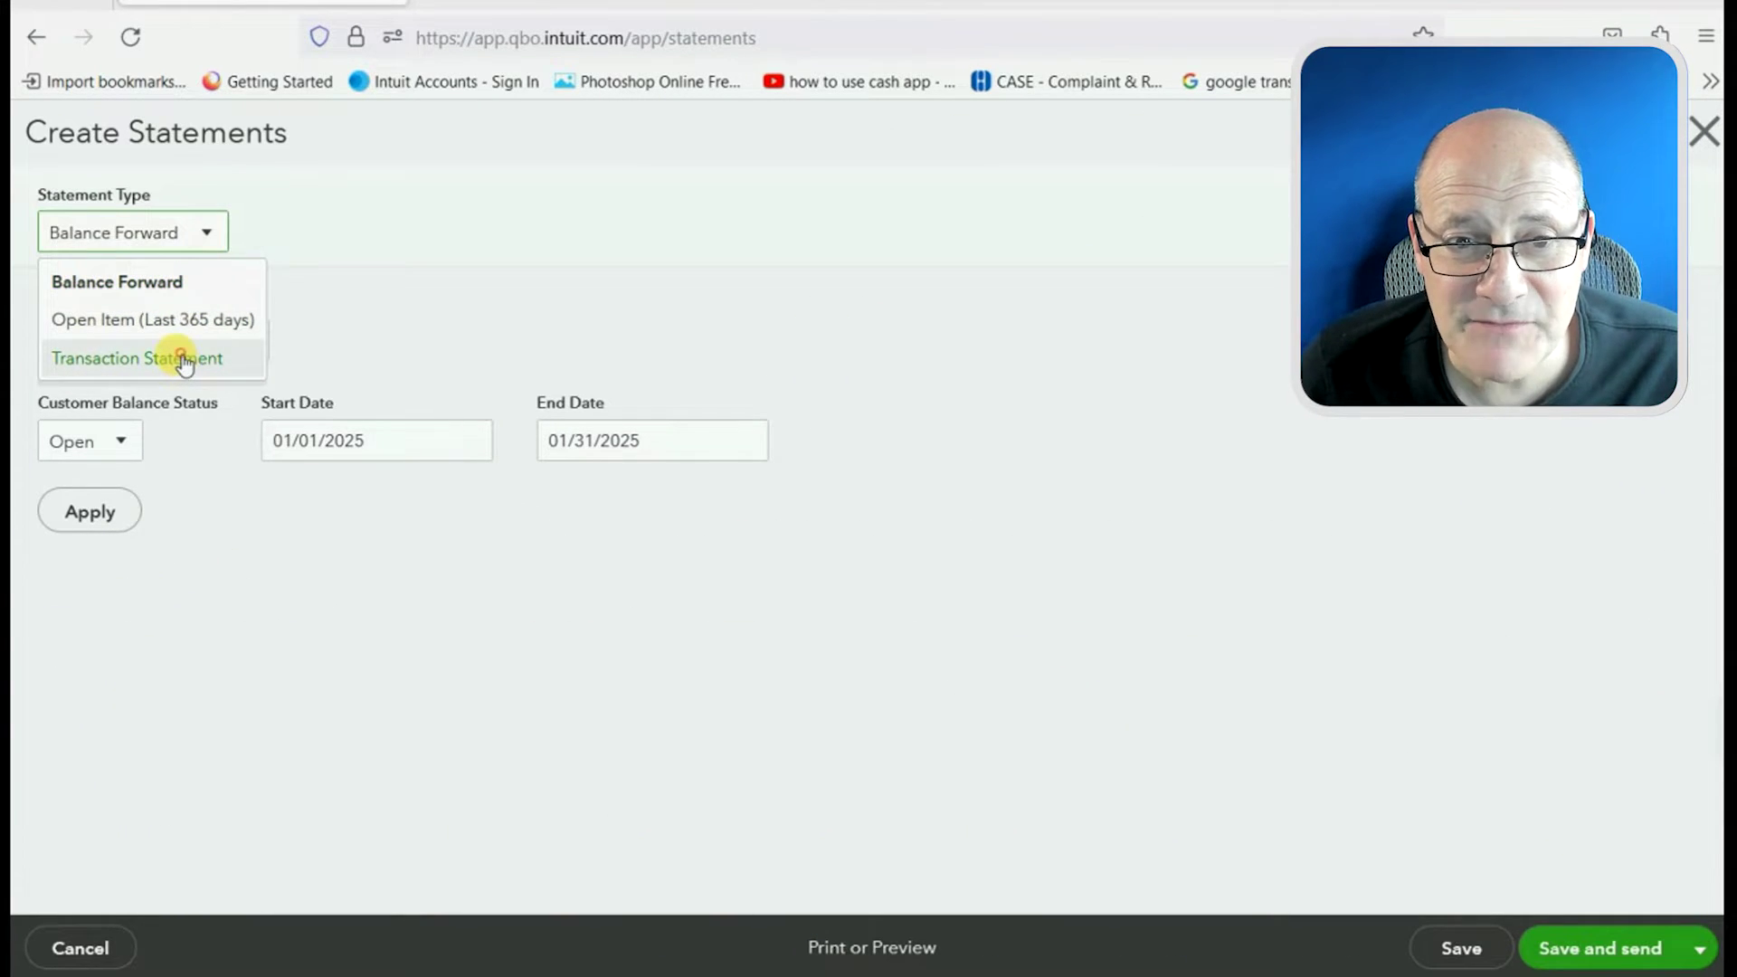
- Apply Transaction Statement as the type, listing three customers owing $18,400.00 in total
{"action": "left_click", "coordinate": [183, 360]}
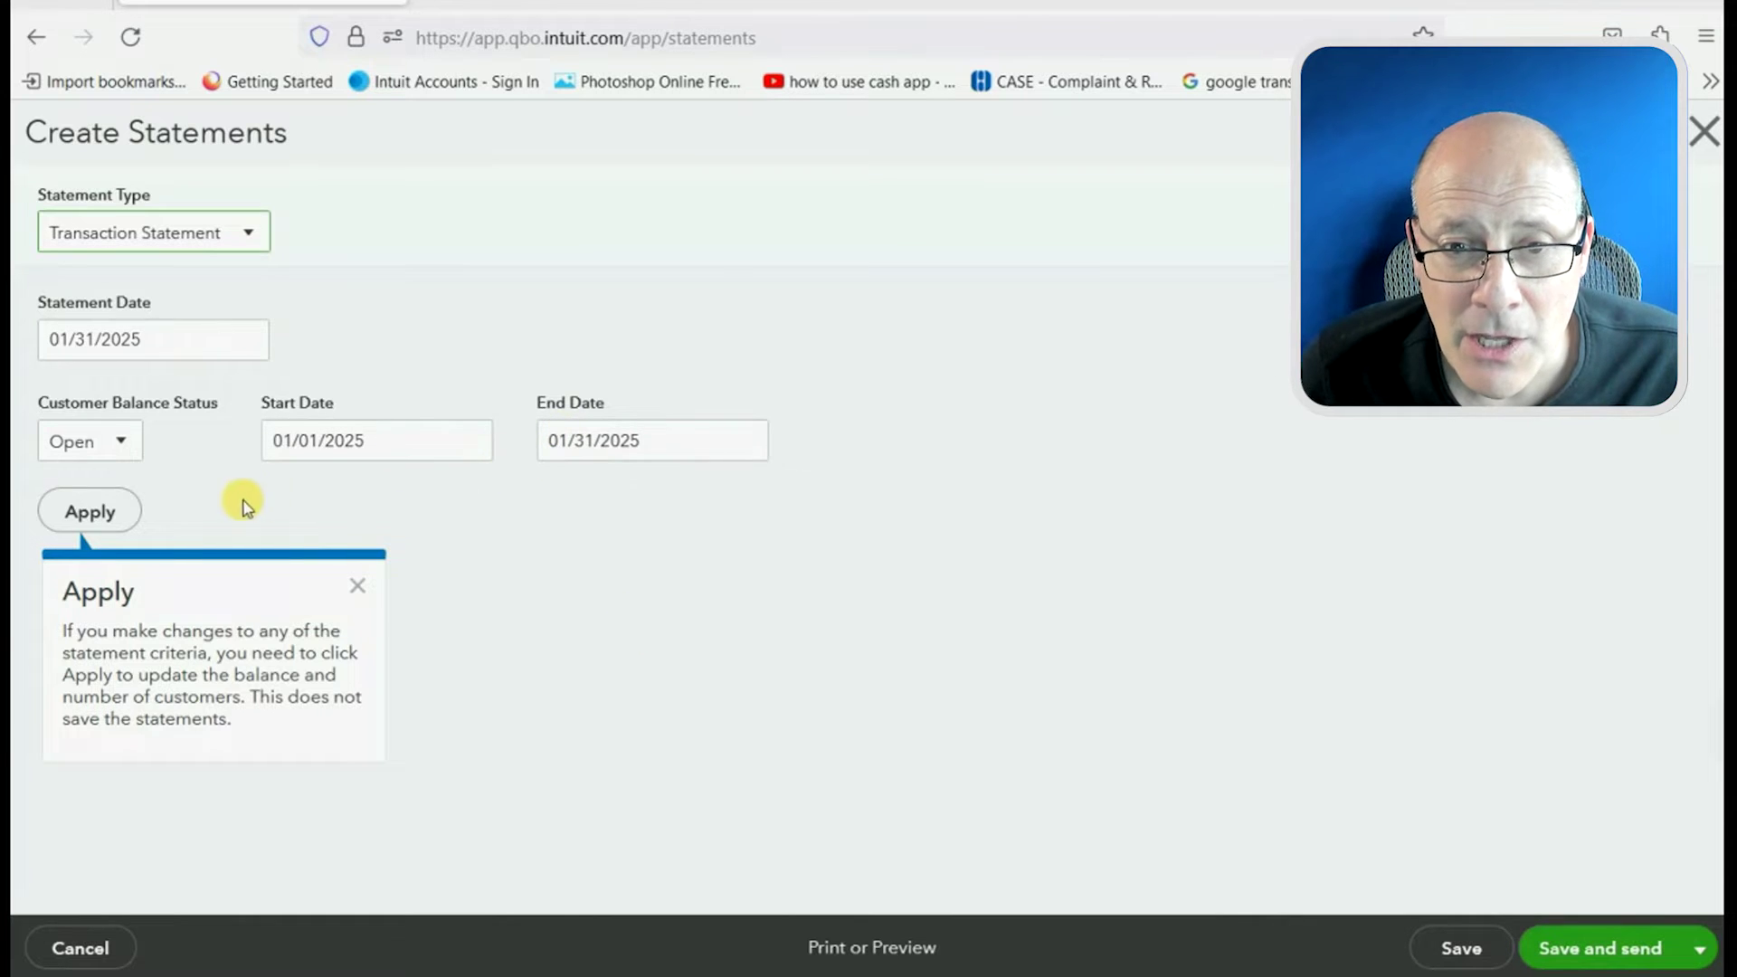
{"action": "left_click", "coordinate": [109, 509]}
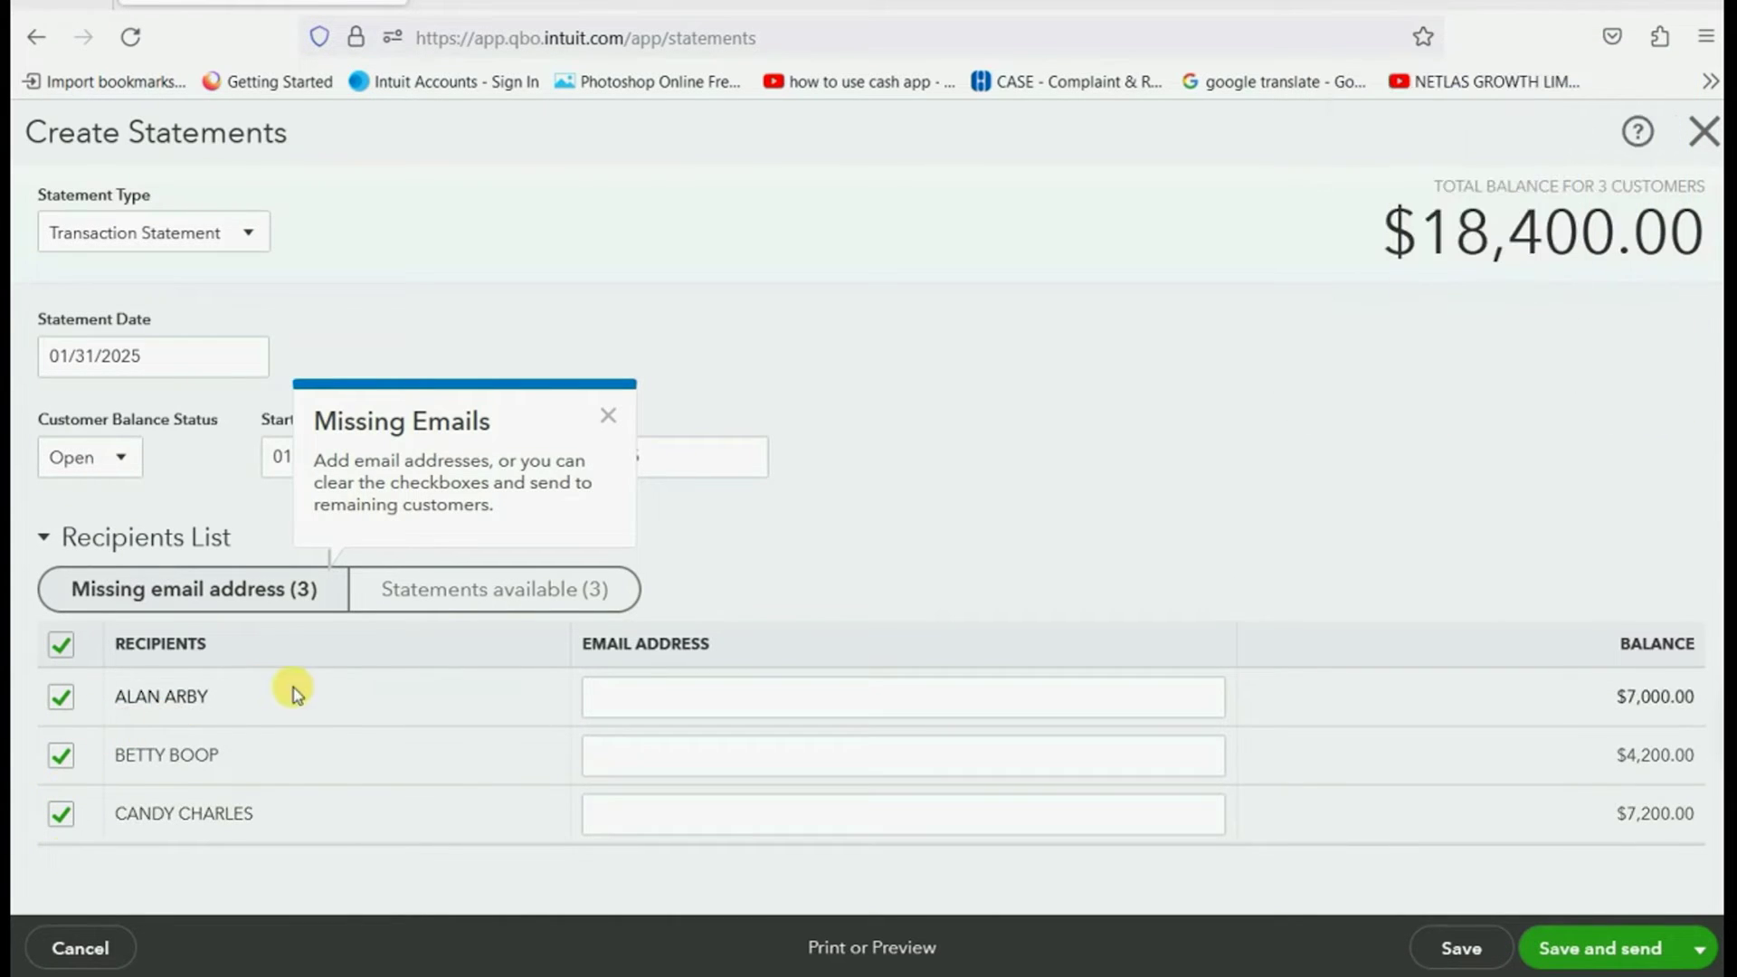
- Dismiss the missing-emails notice, keep only the $7,000.00 customer, and preview their statement
{"action": "left_click", "coordinate": [612, 418]}
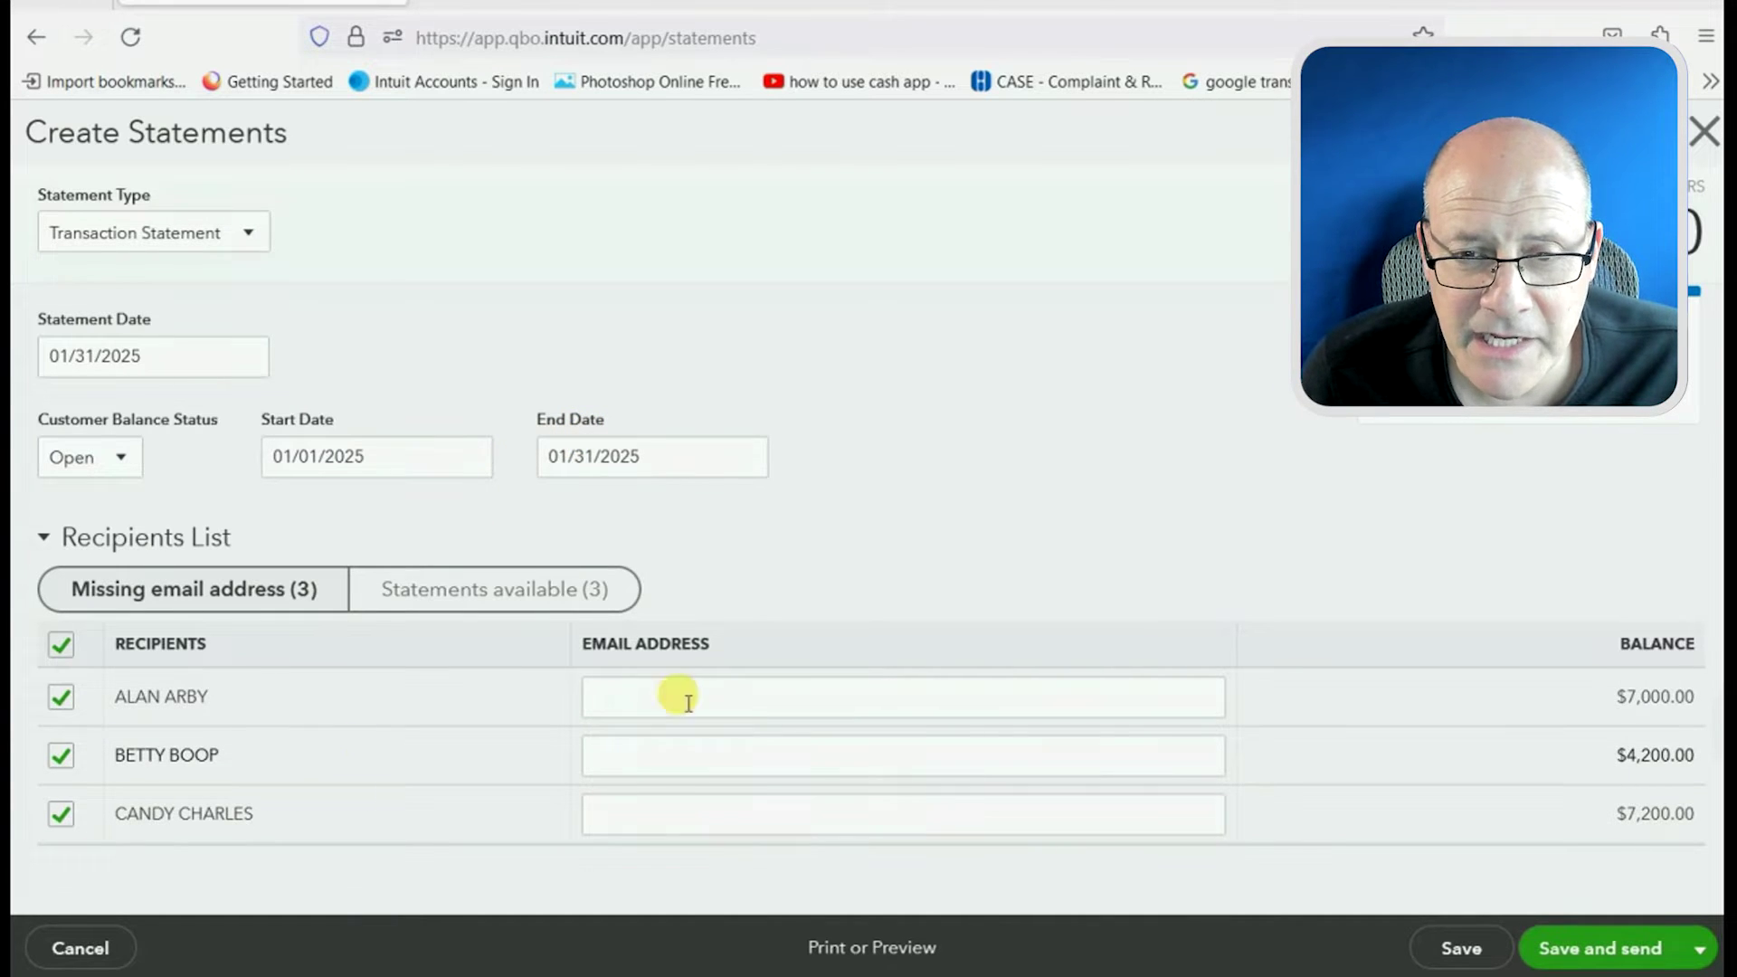
{"action": "left_click", "coordinate": [62, 817]}
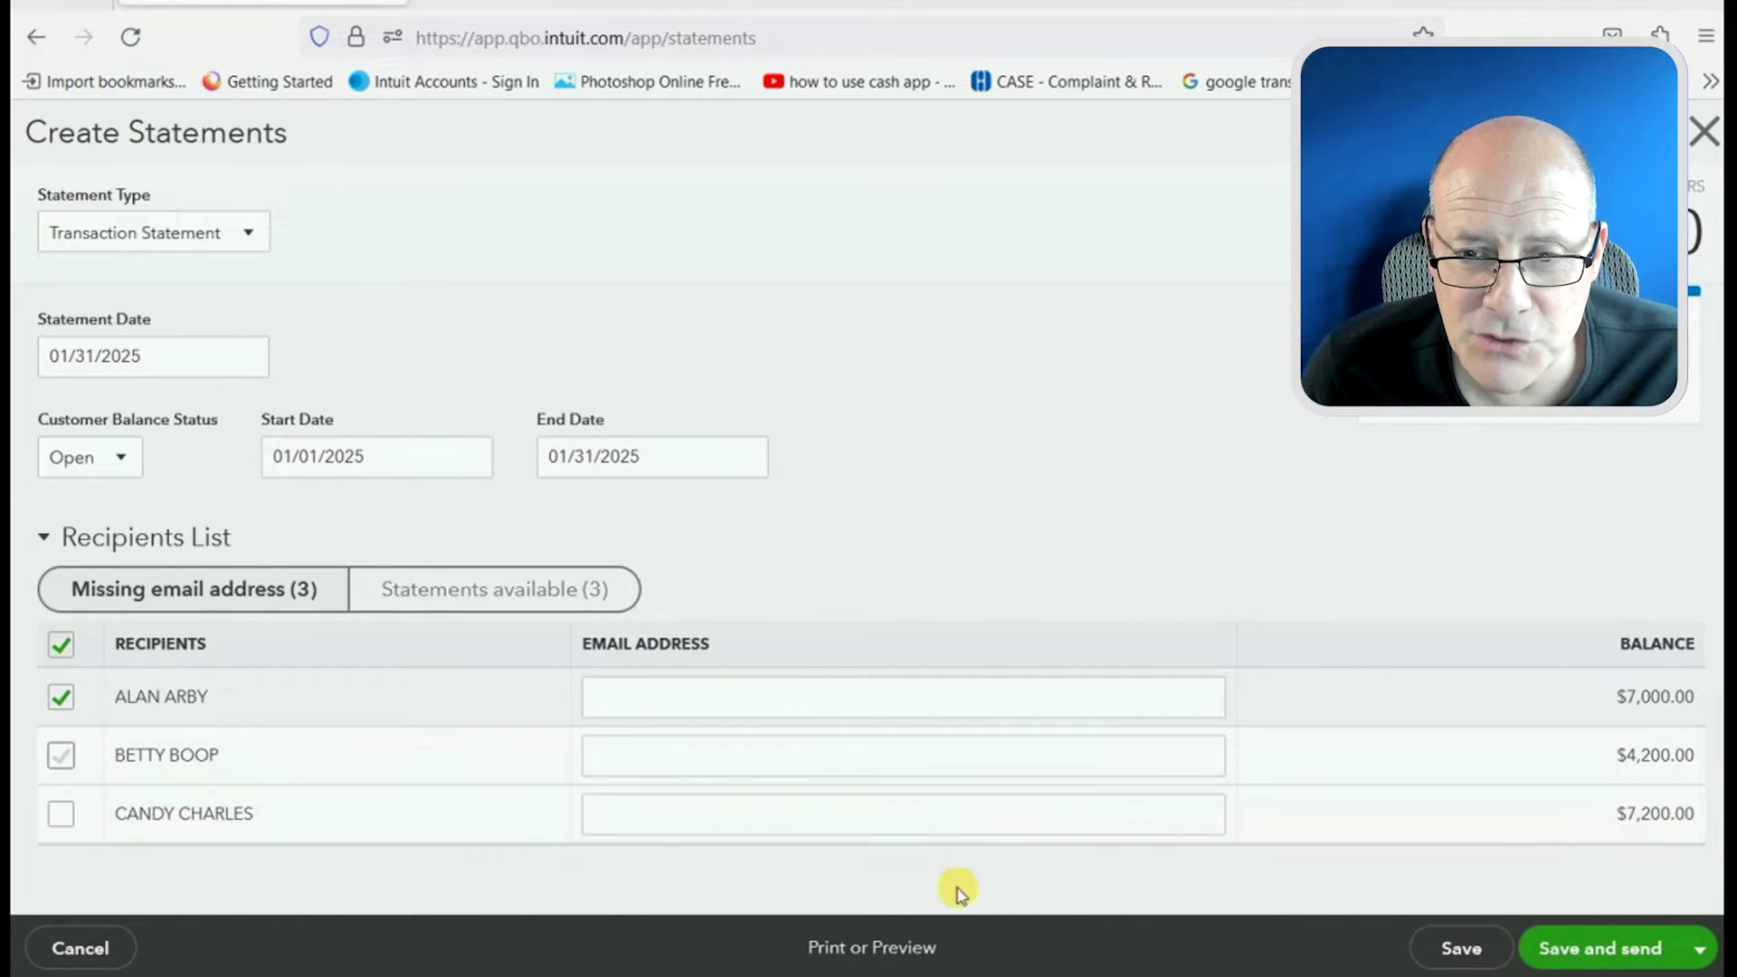
{"action": "left_click", "coordinate": [900, 947]}
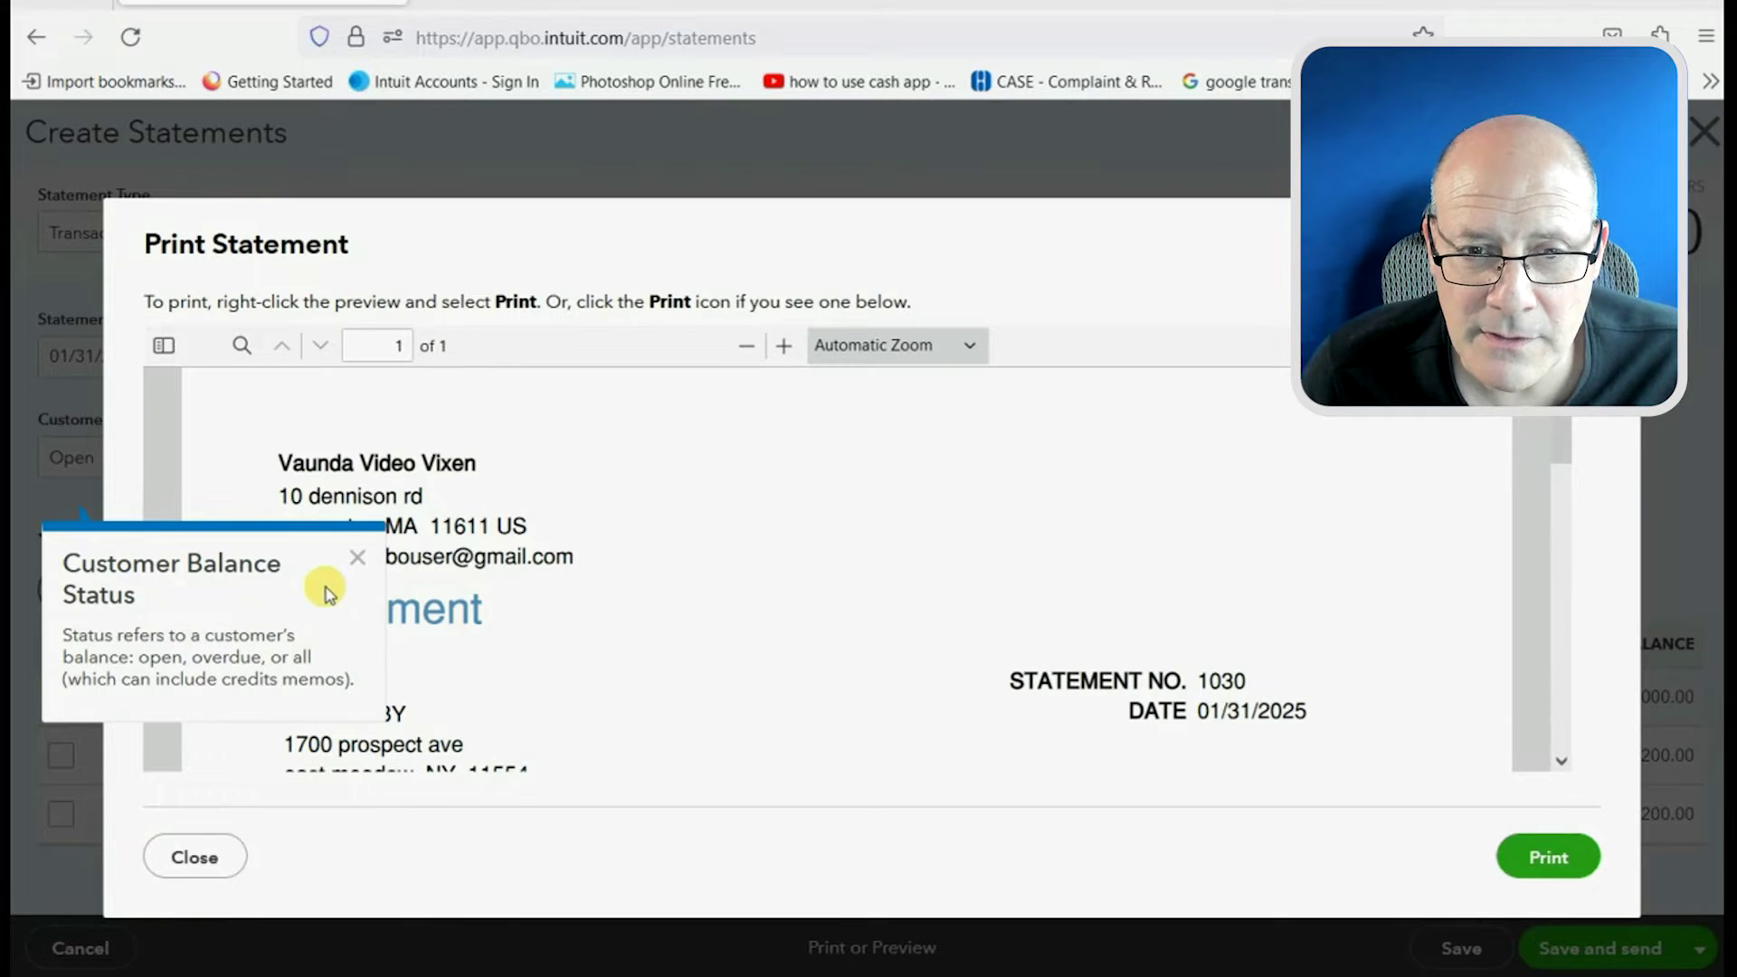
- Dismiss the balance status note and scroll to transactions totaling $19,780.00 with $12,780.00 received
{"action": "left_click", "coordinate": [357, 557]}
{"action": "scroll", "coordinate": [801, 633], "scroll_direction": "down", "scroll_amount": 5}
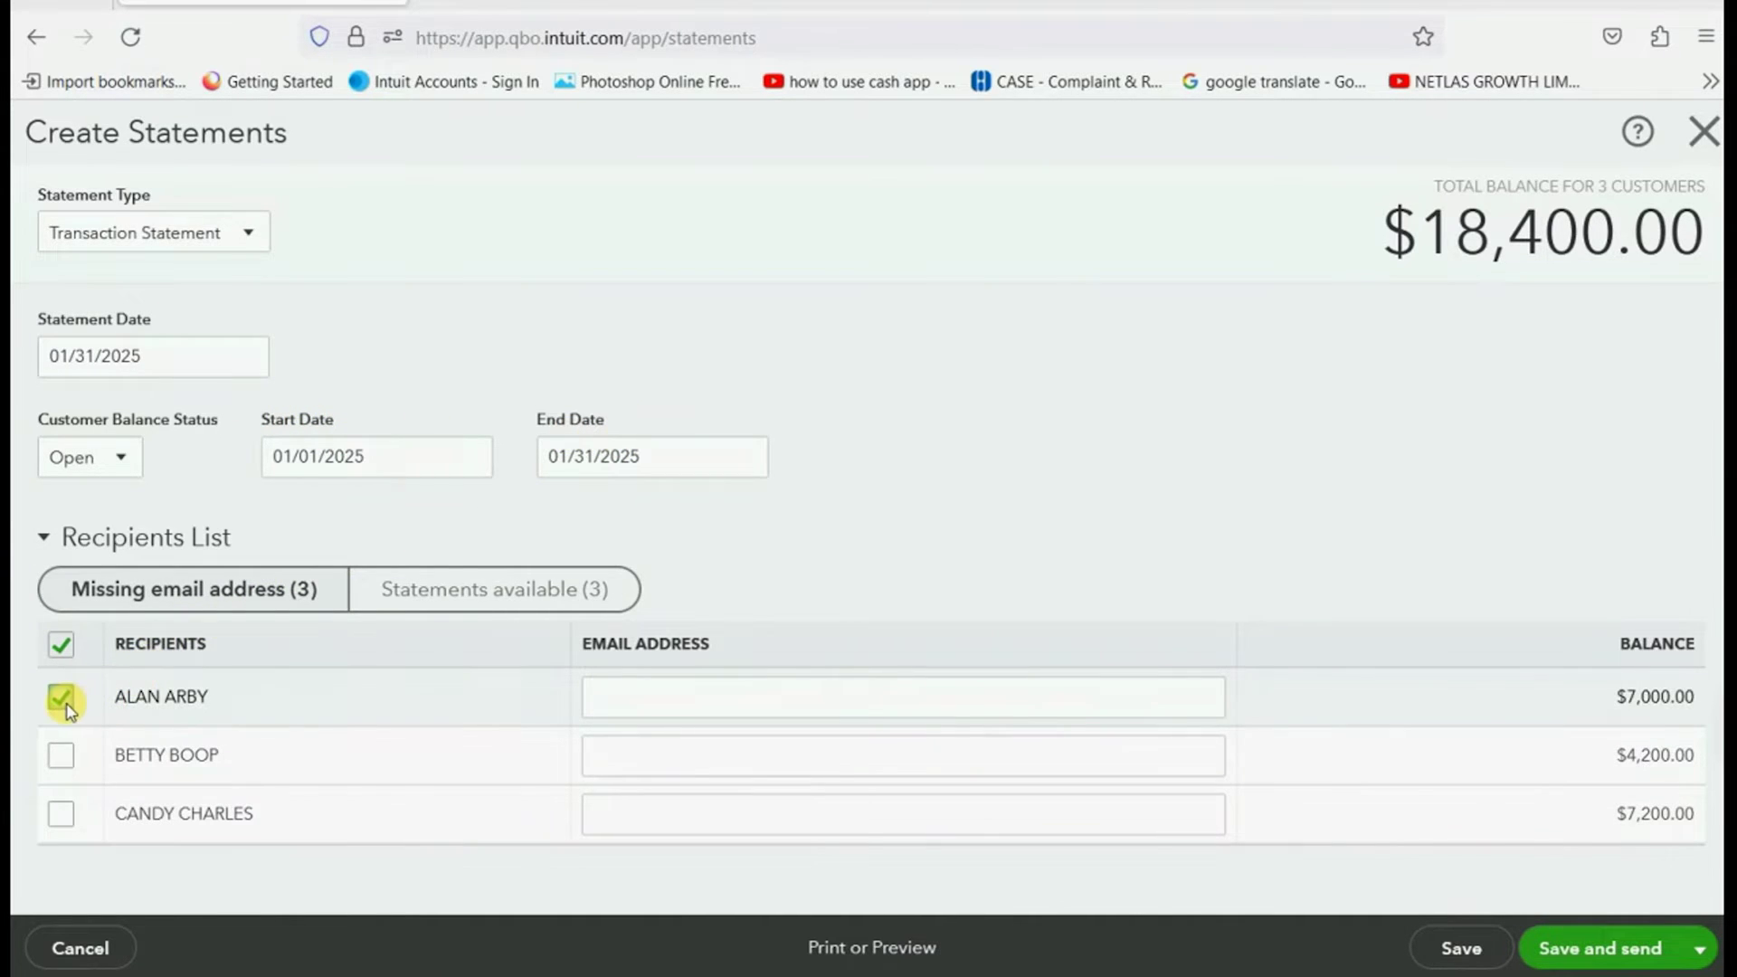
- Apply Open Item (Last 365 days) statements and exclude the second and third customers
{"action": "left_click", "coordinate": [249, 237]}
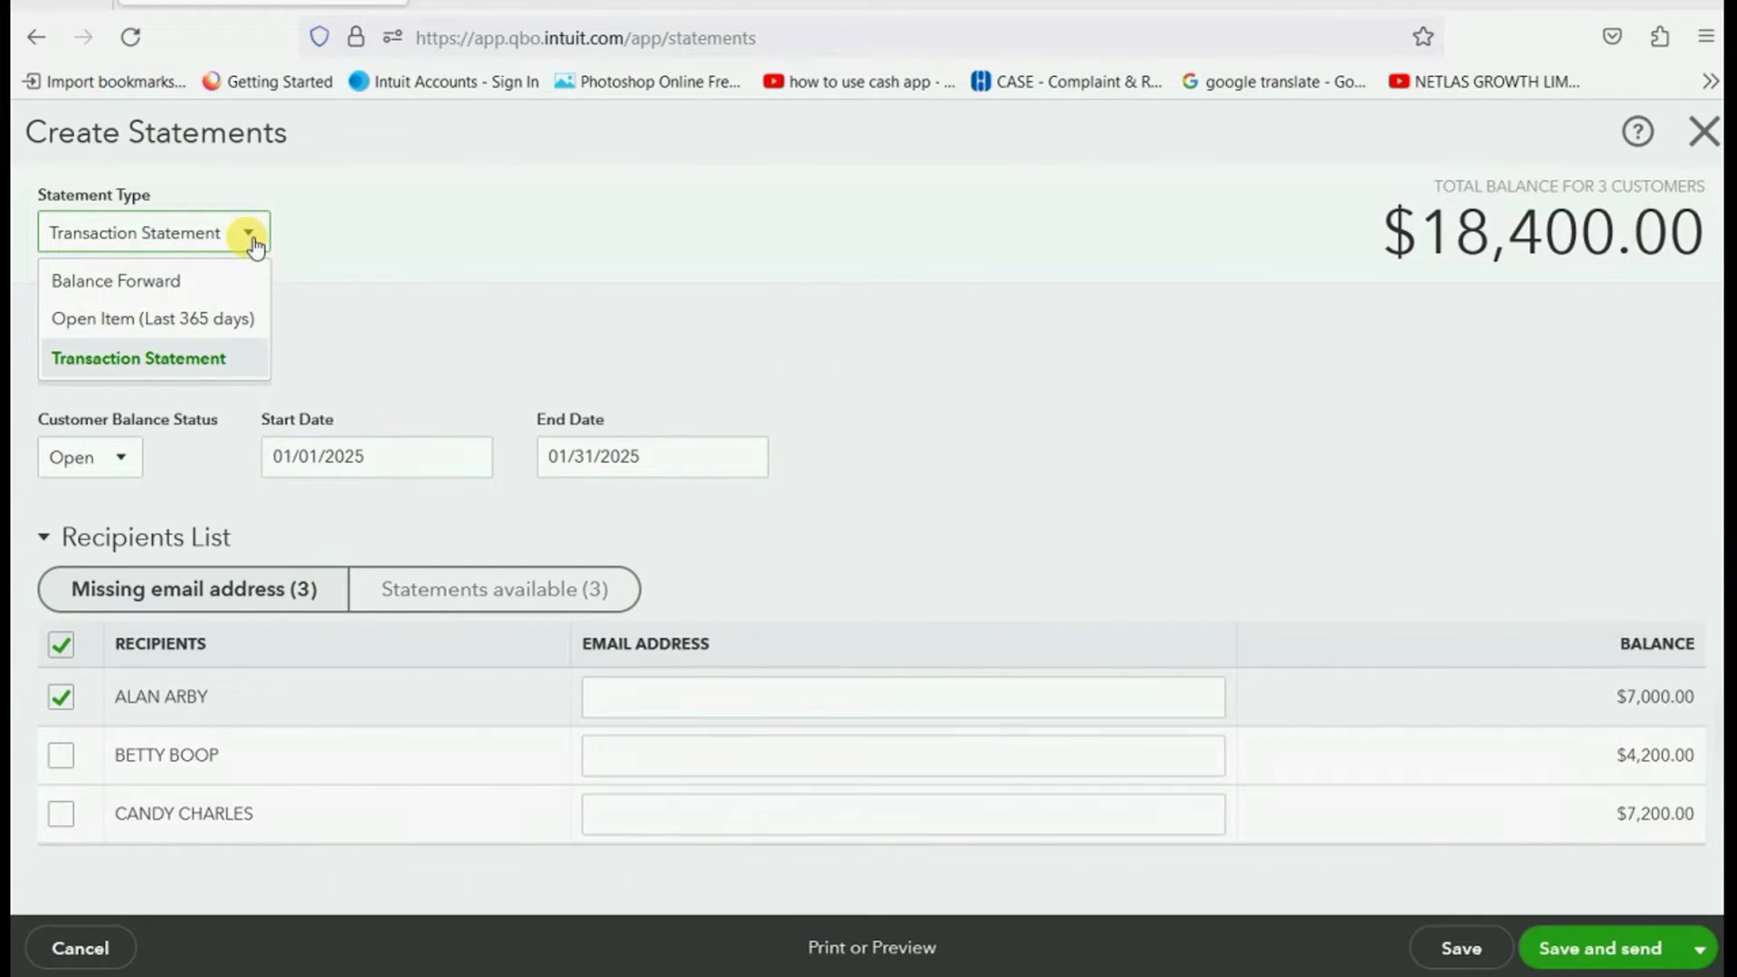
{"action": "left_click", "coordinate": [205, 318]}
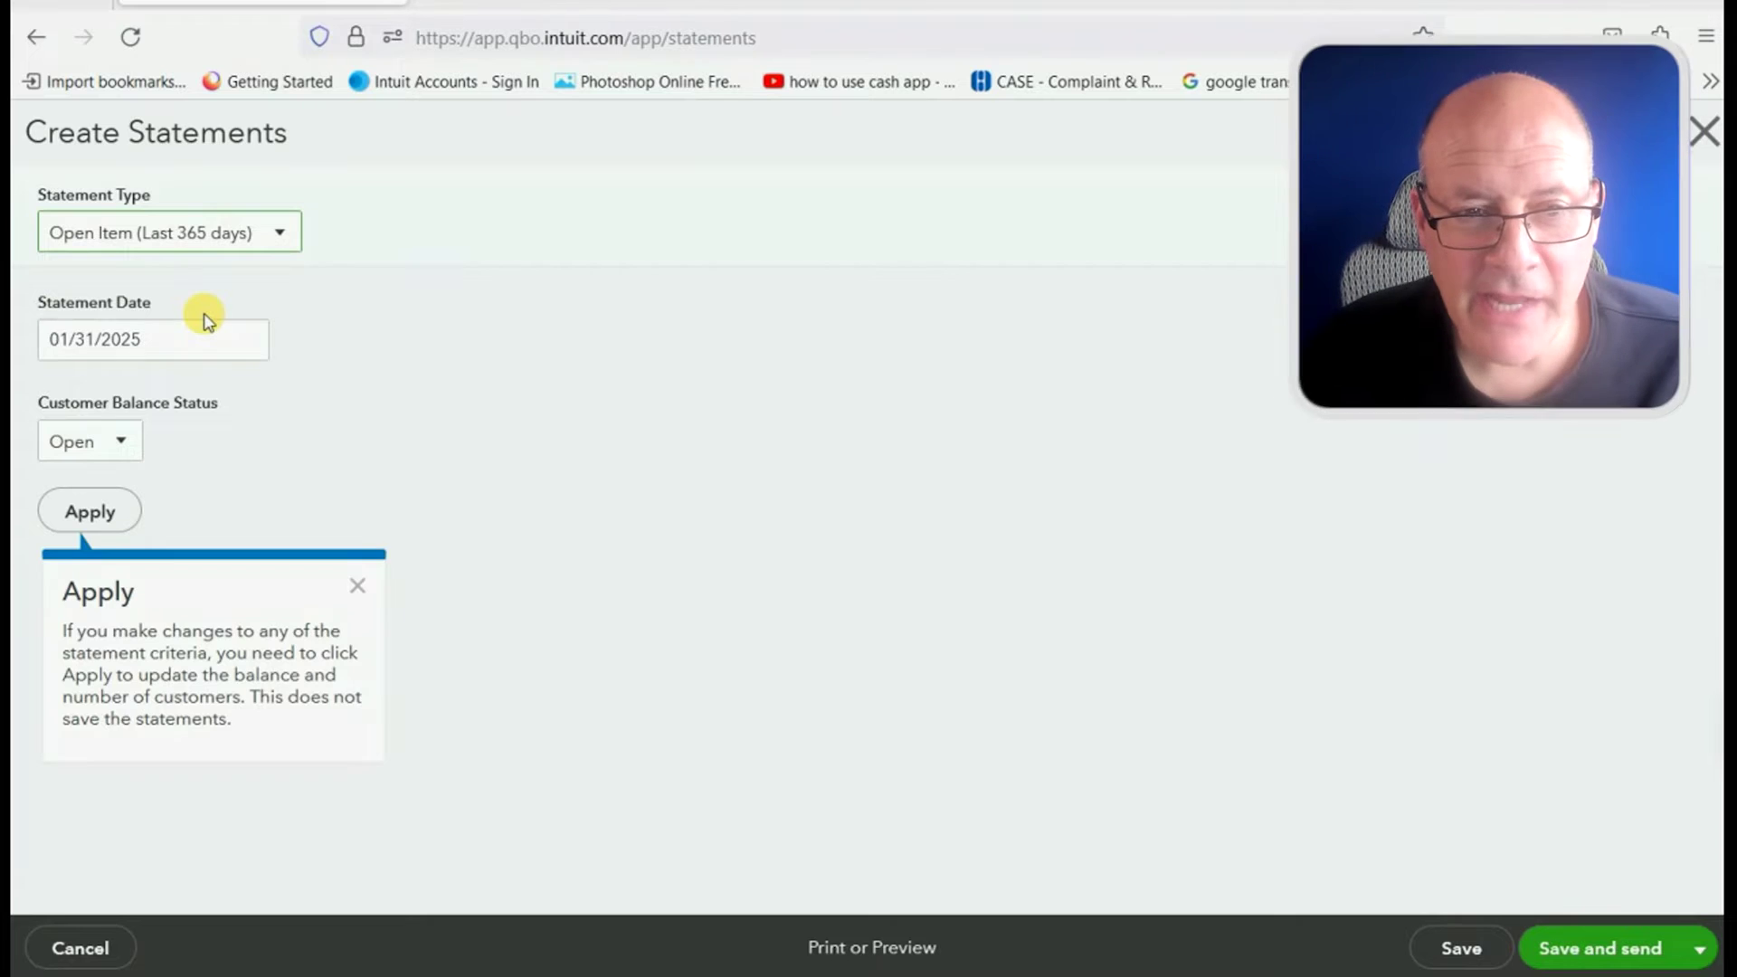
{"action": "left_click", "coordinate": [102, 520]}
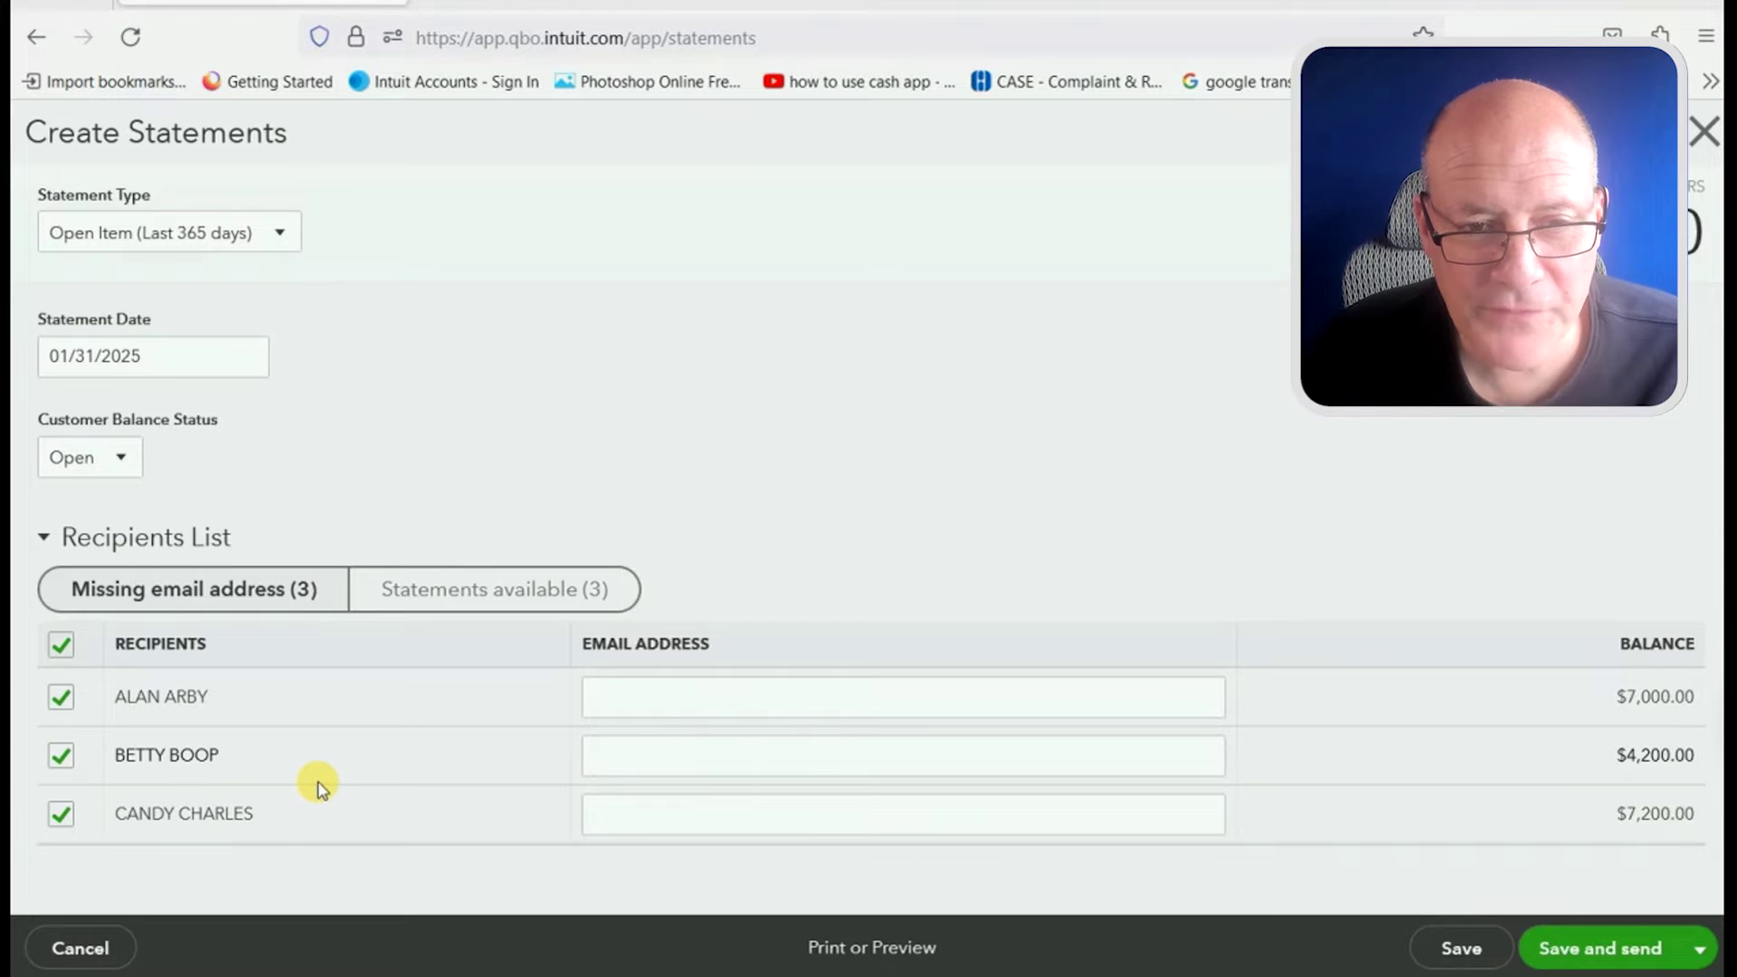
{"action": "left_click", "coordinate": [60, 812]}
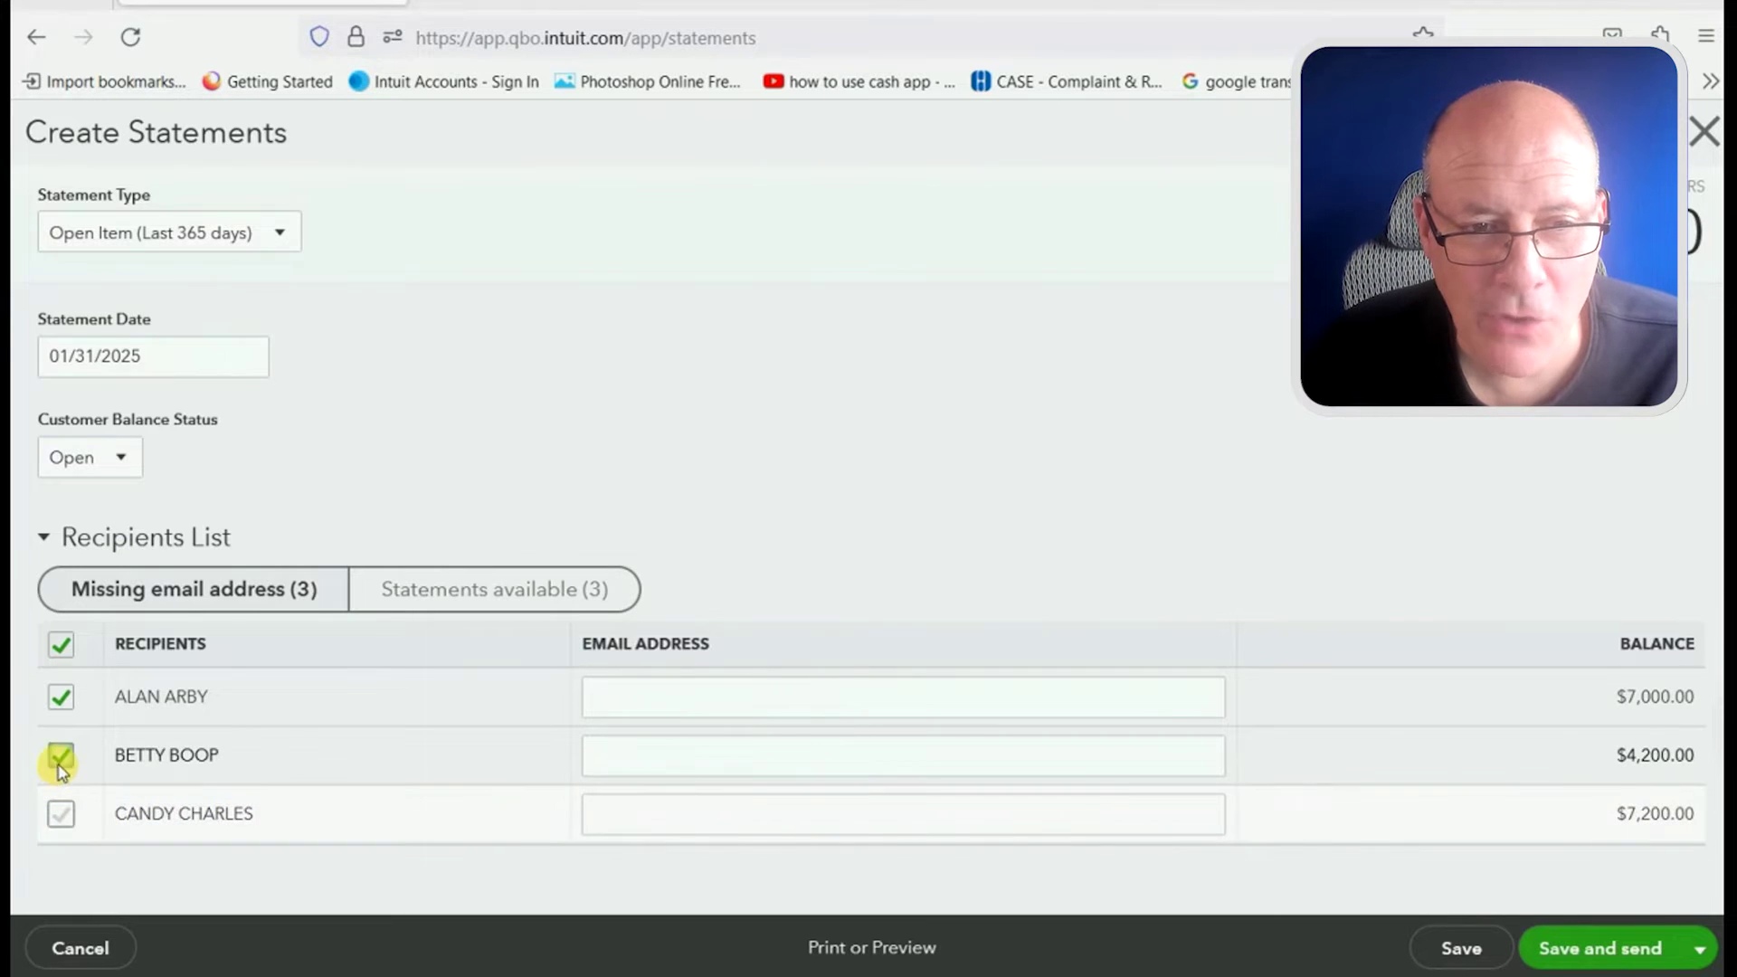
{"action": "left_click", "coordinate": [60, 759]}
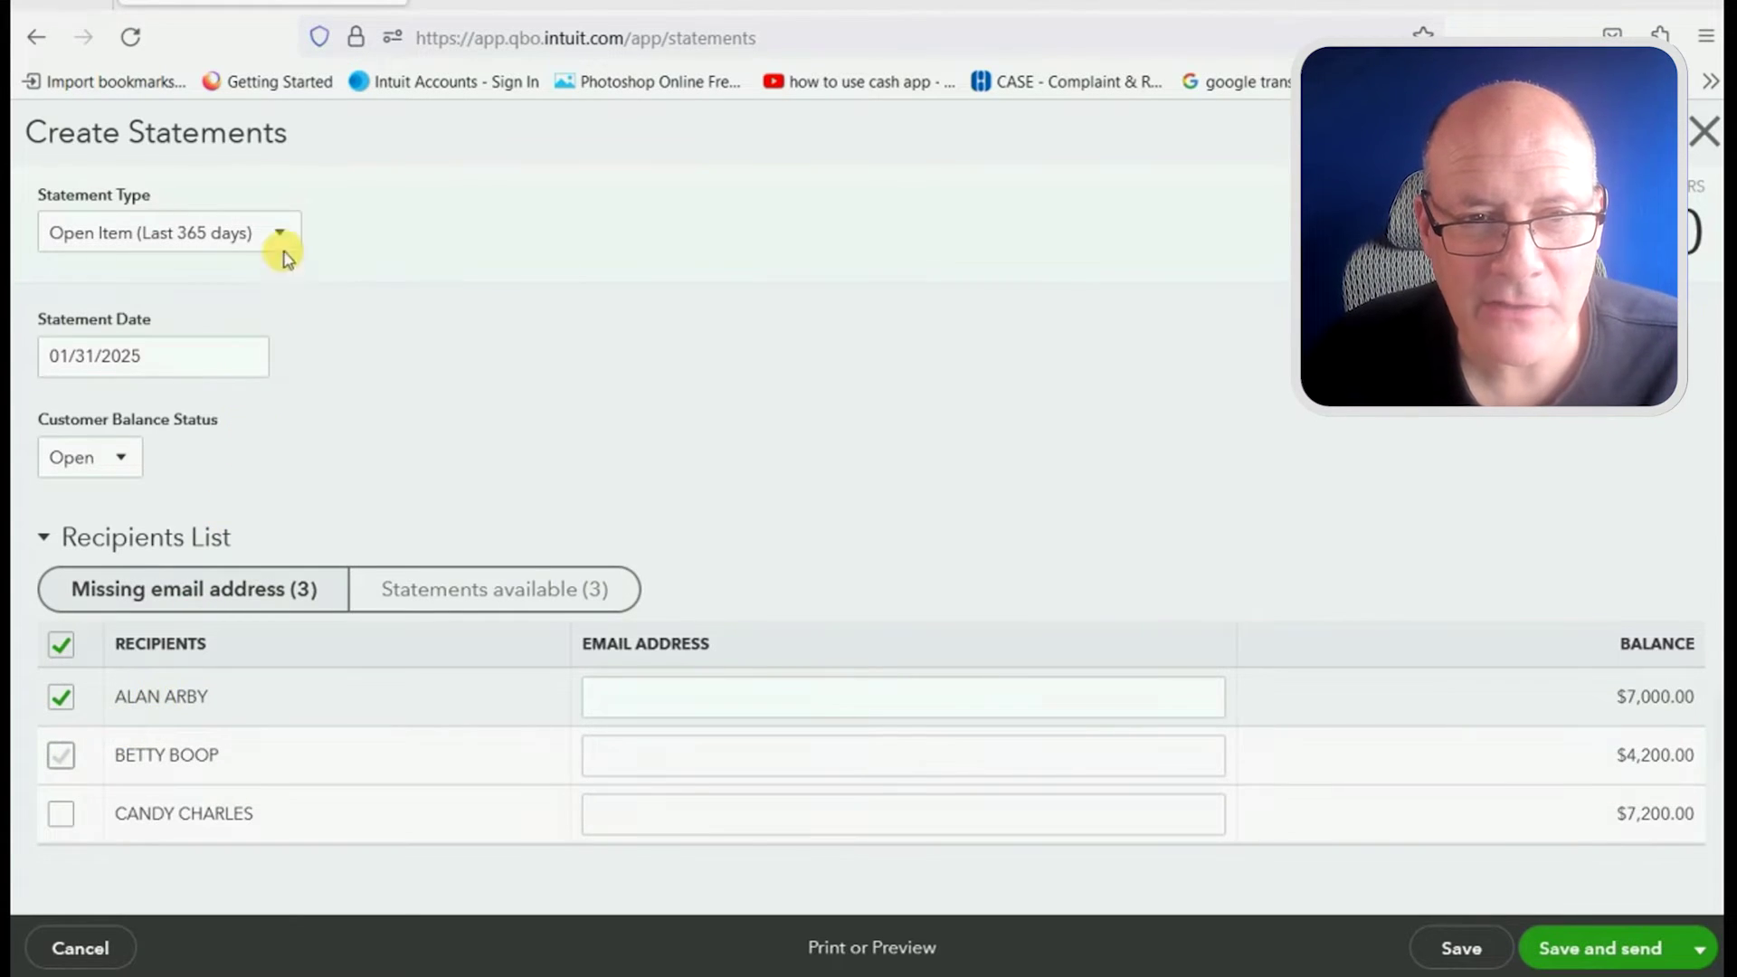
- Preview the open item statement, checking the Invoice #7 amount among $7,000.00 of open invoices
{"action": "left_click", "coordinate": [883, 948]}
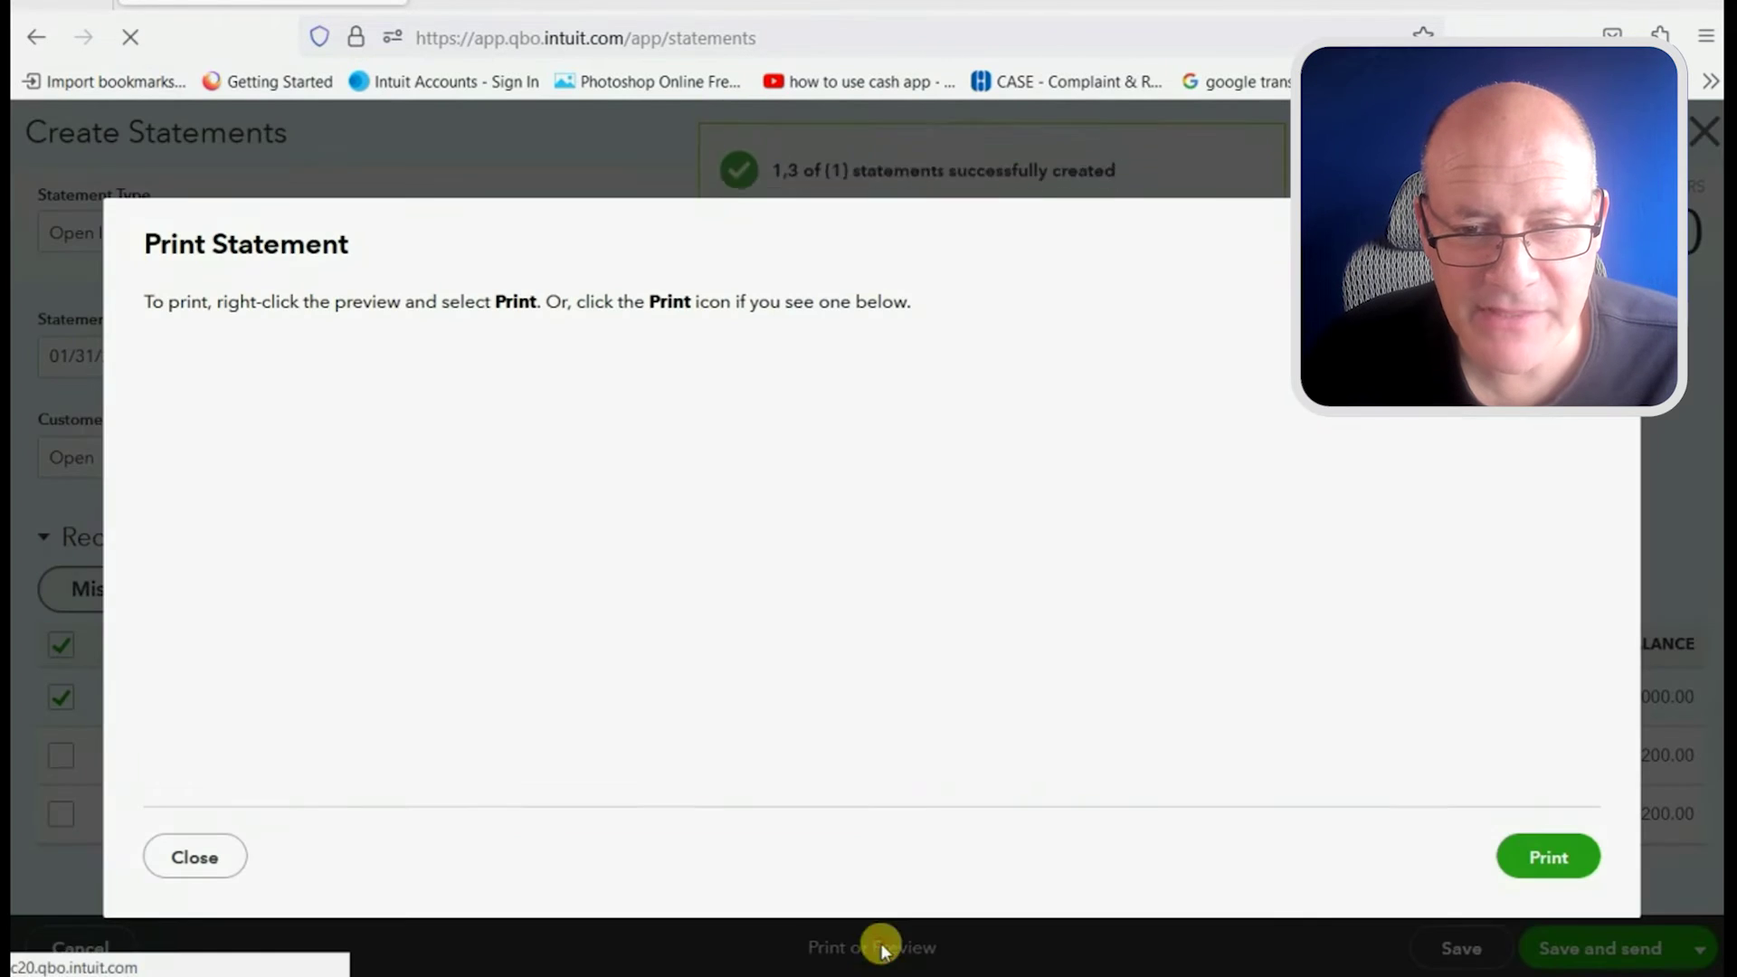
{"action": "scroll", "coordinate": [1095, 588], "scroll_direction": "down", "scroll_amount": 3}
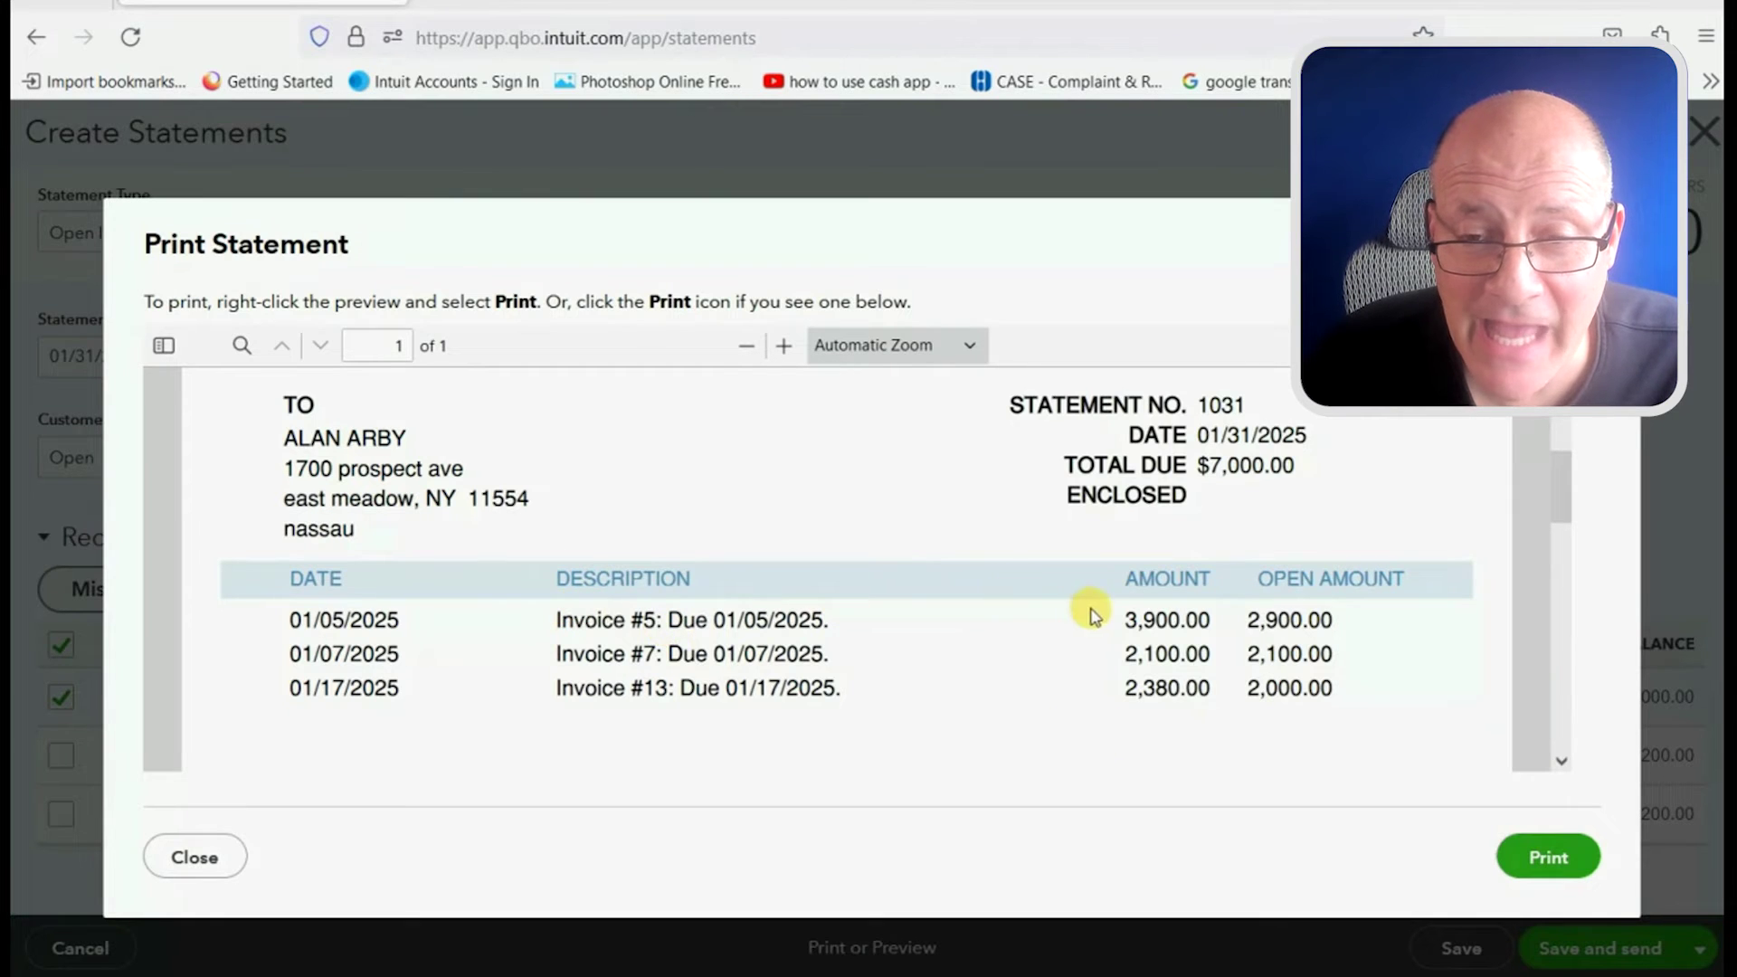
{"action": "left_click_drag", "start_coordinate": [1116, 620], "coordinate": [1121, 624]}
{"action": "left_click", "coordinate": [1083, 644]}
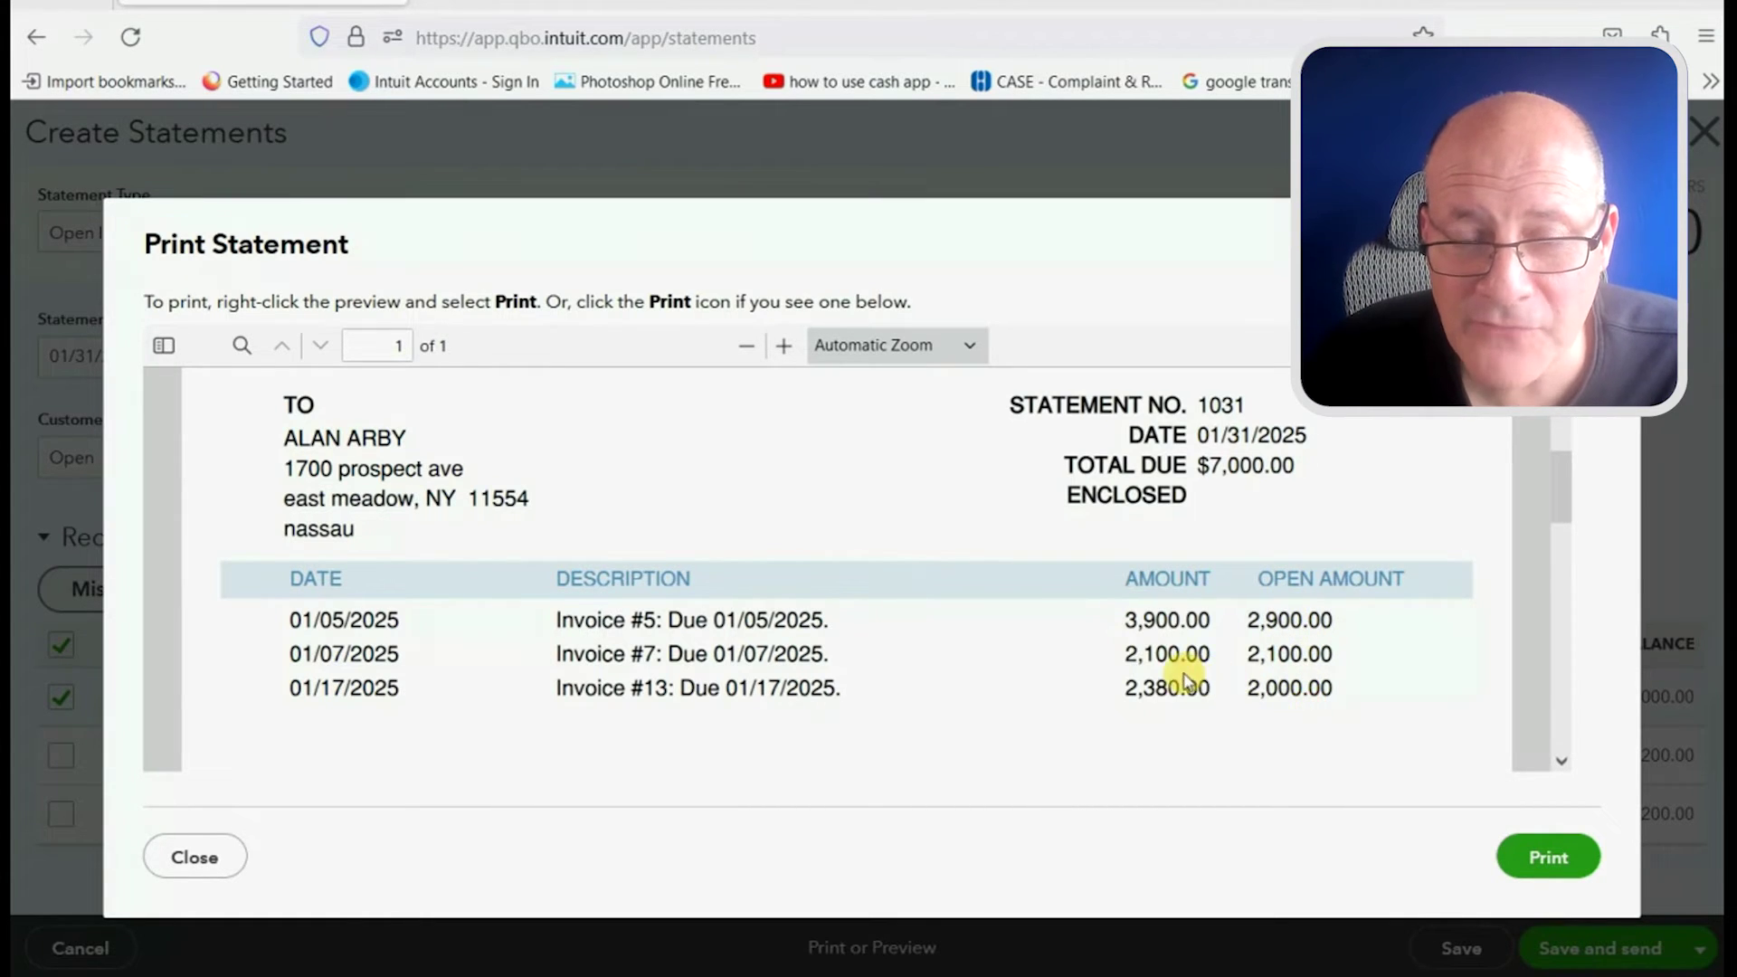
{"action": "left_click_drag", "start_coordinate": [1136, 653], "coordinate": [1341, 663]}
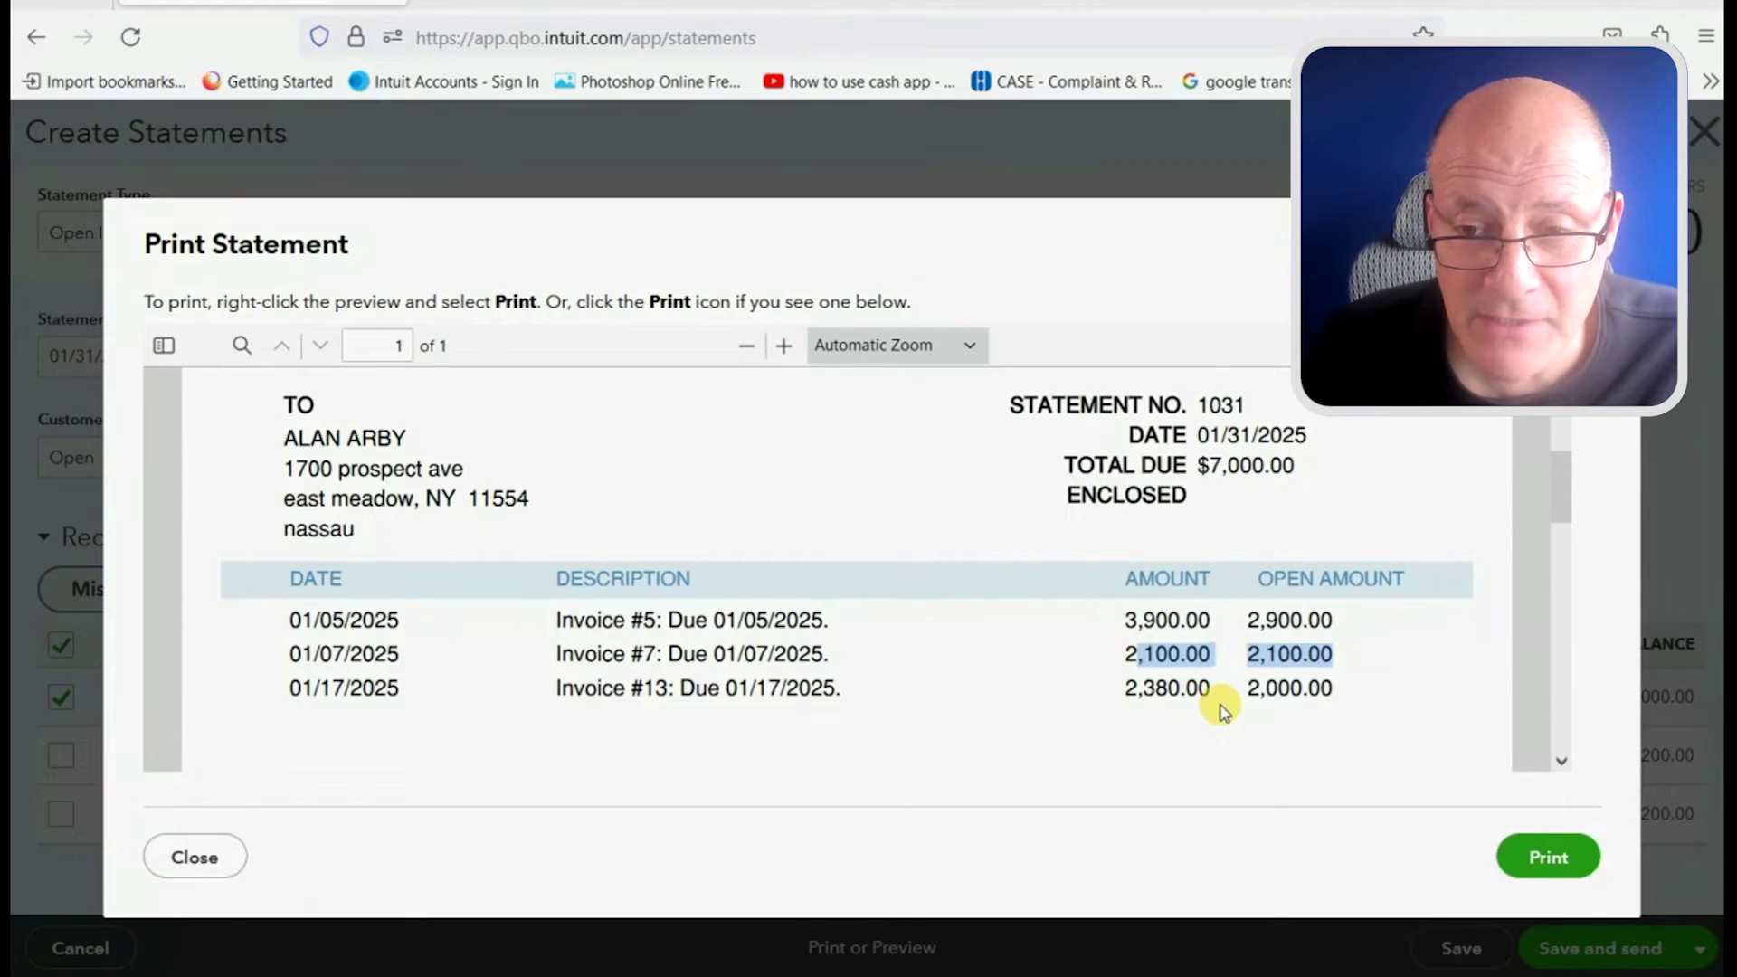
{"action": "key", "text": "Escape"}
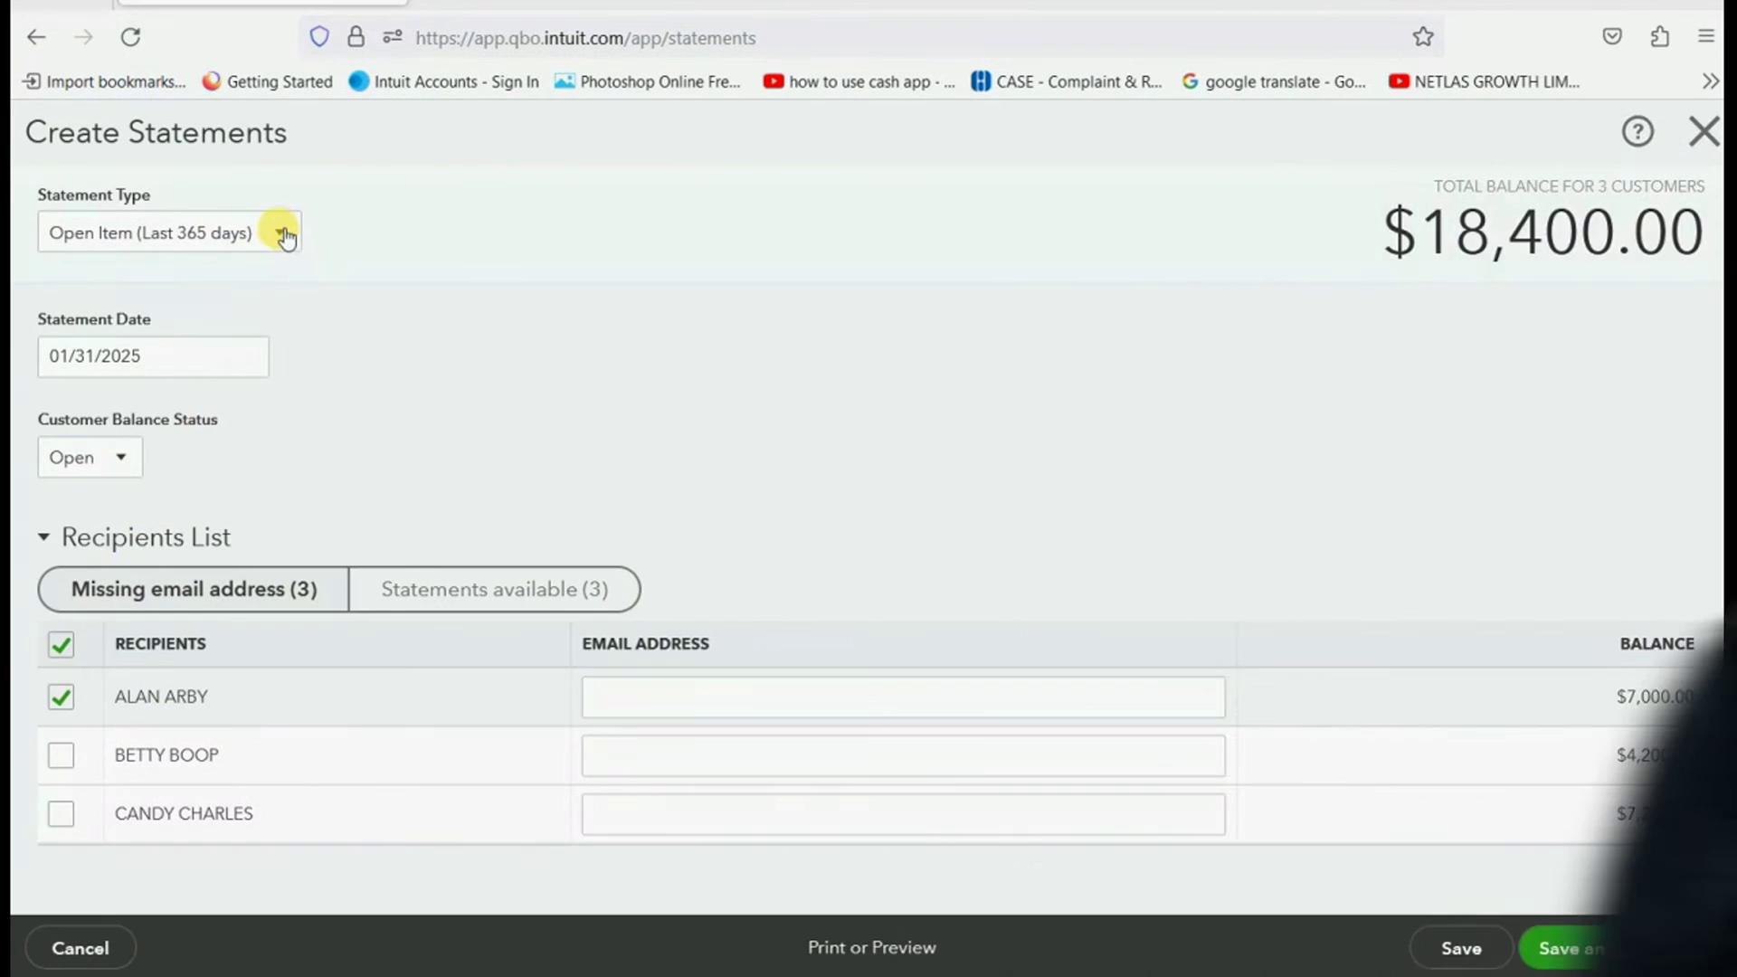
- Set the statement type to Balance Forward and preview statements for all three customers
{"action": "left_click", "coordinate": [280, 231]}
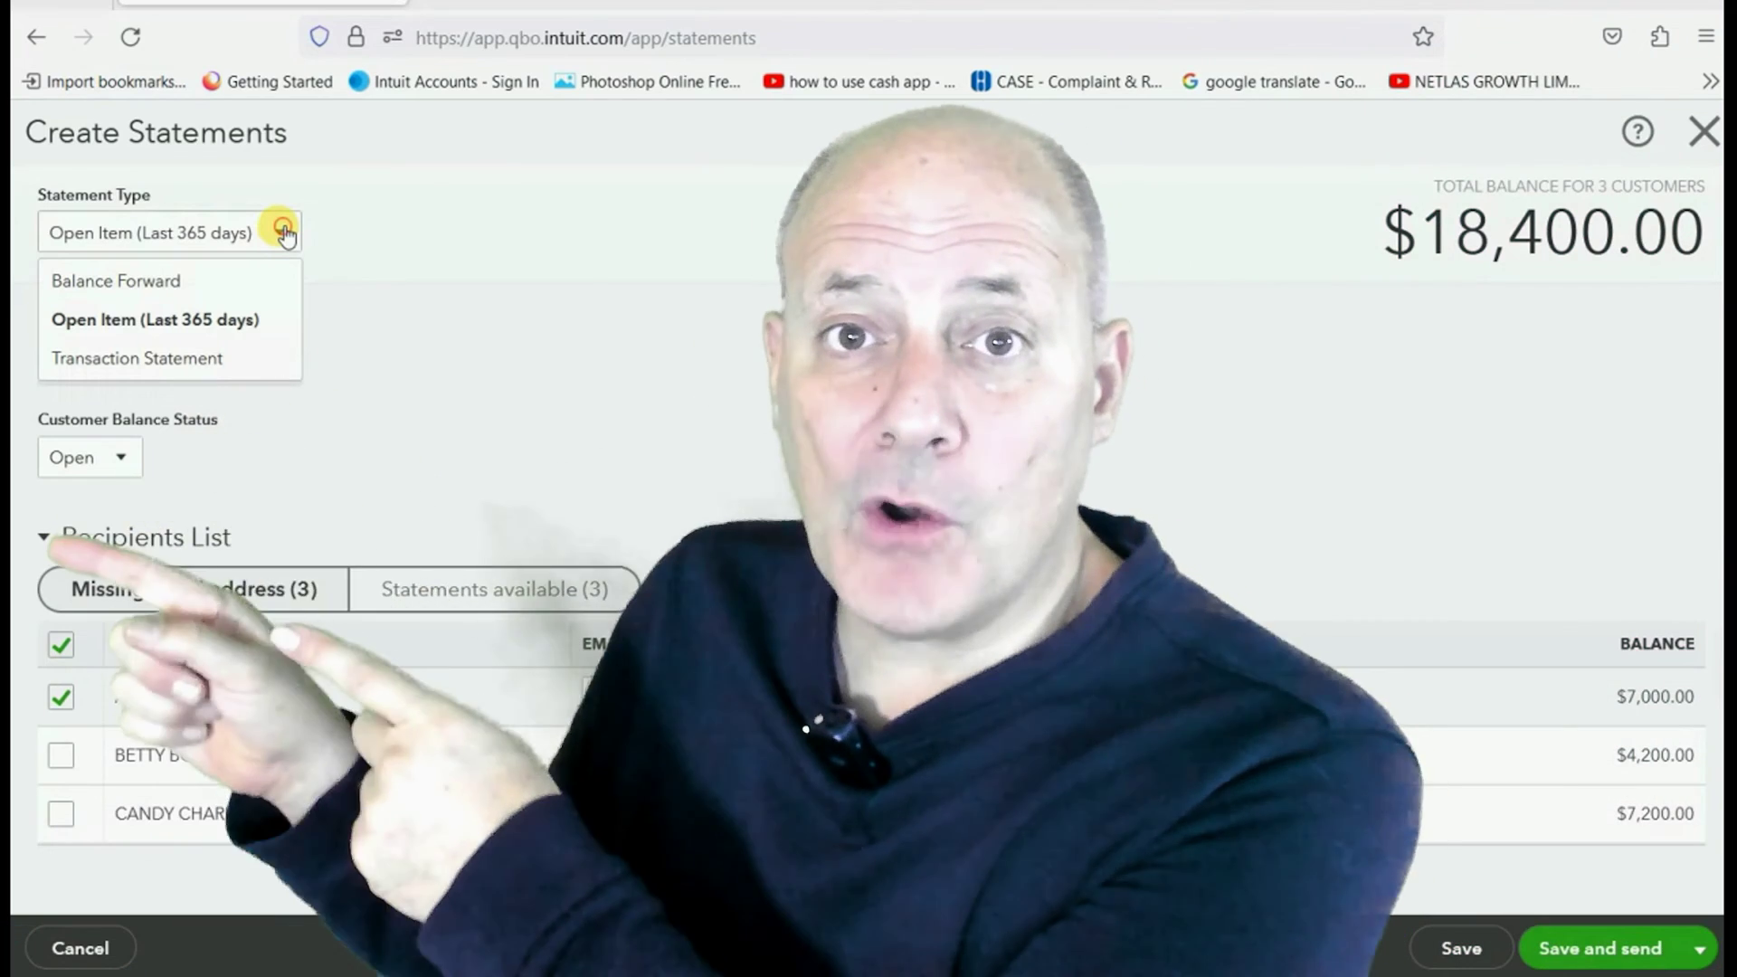
{"action": "left_click", "coordinate": [284, 231]}
{"action": "left_click", "coordinate": [284, 231]}
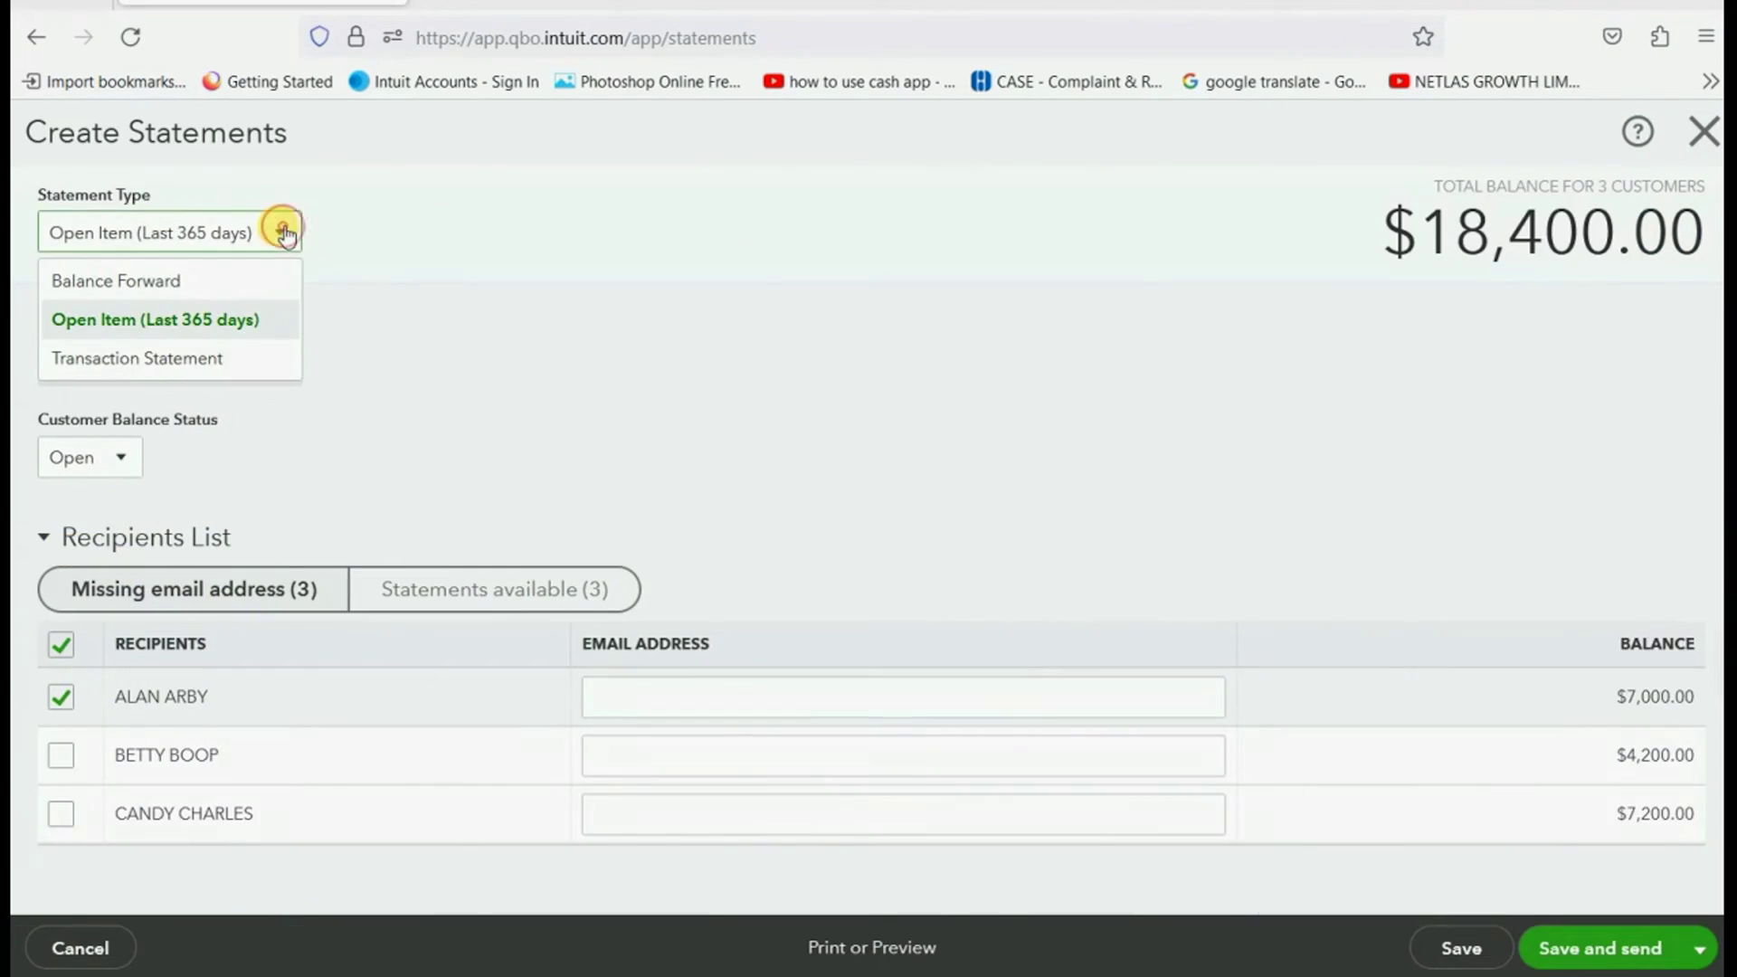
{"action": "left_click", "coordinate": [221, 284]}
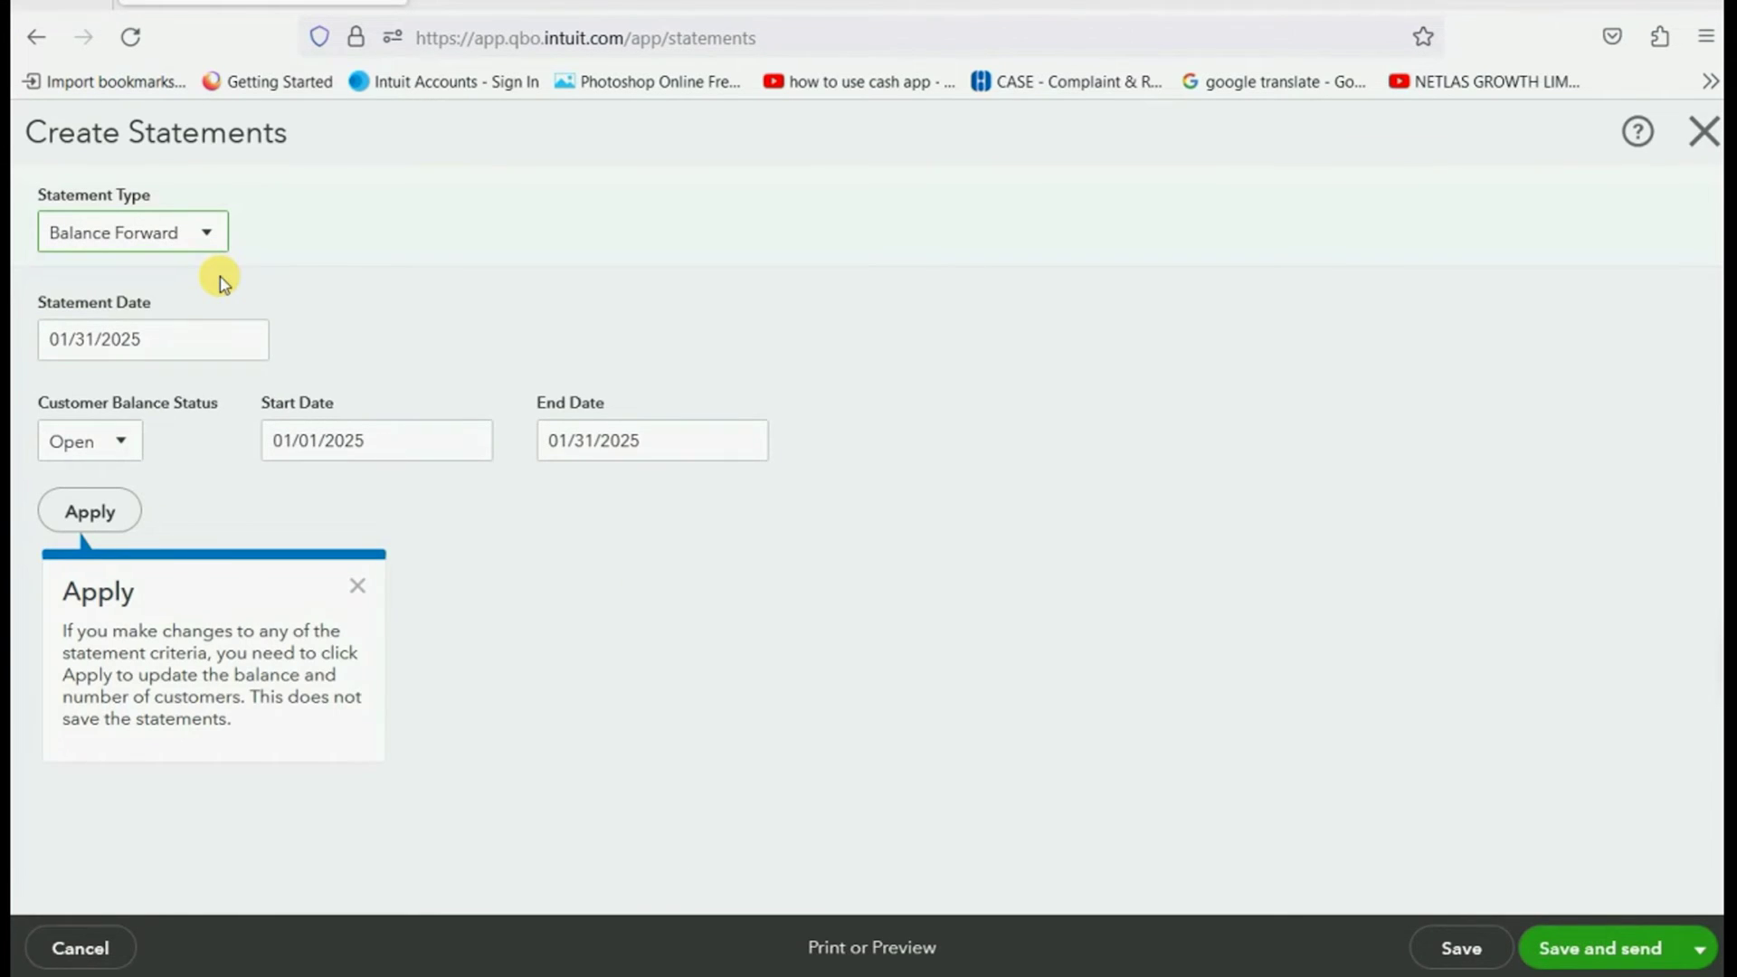
{"action": "mouse_move", "coordinate": [213, 338]}
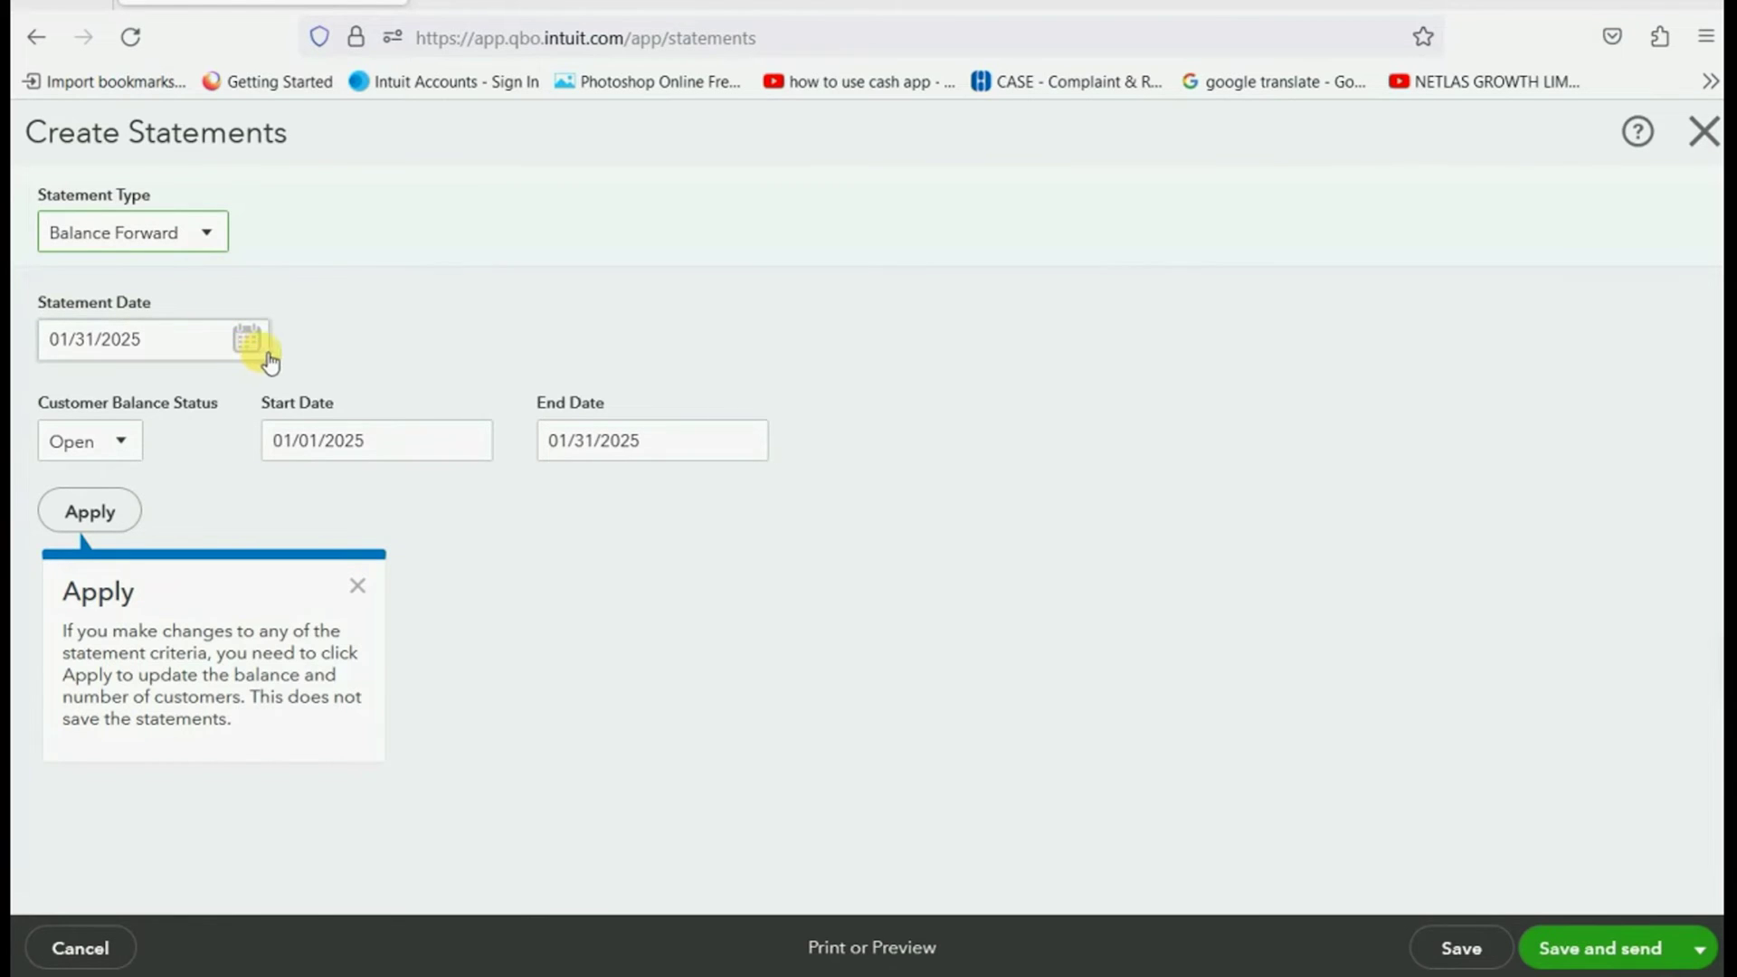
{"action": "mouse_move", "coordinate": [468, 453]}
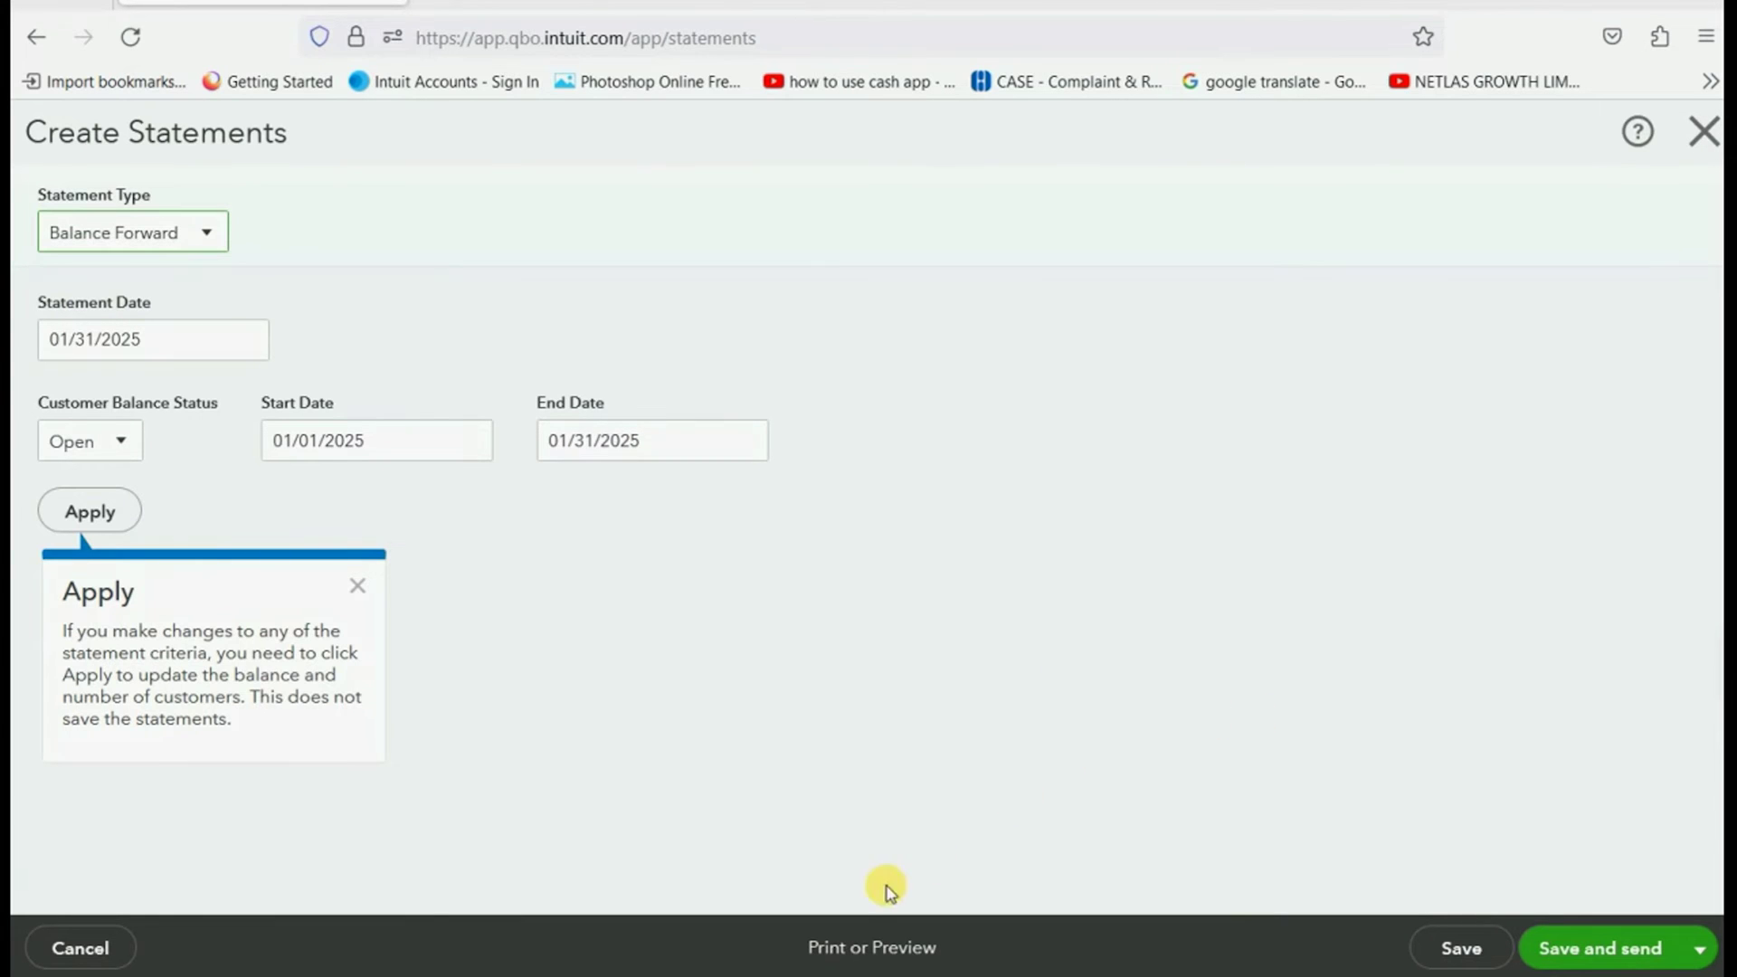
{"action": "left_click", "coordinate": [855, 957]}
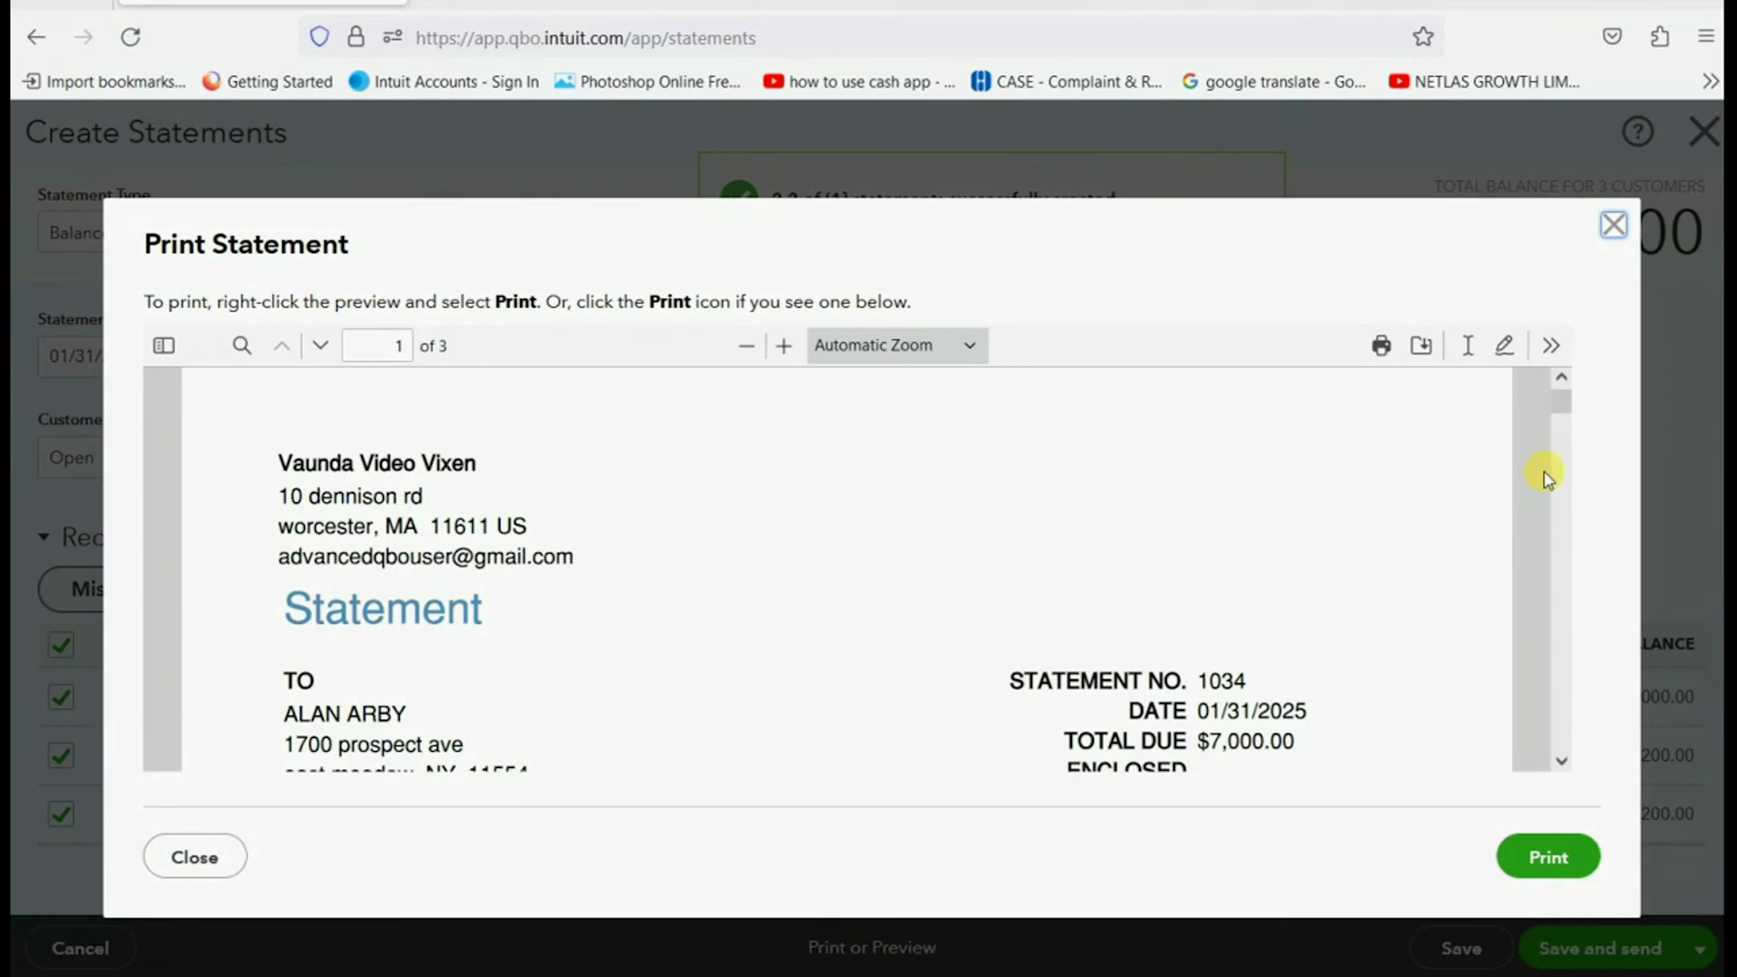
- Close and regenerate the Balance Forward statements preview
{"action": "left_click", "coordinate": [1614, 224]}
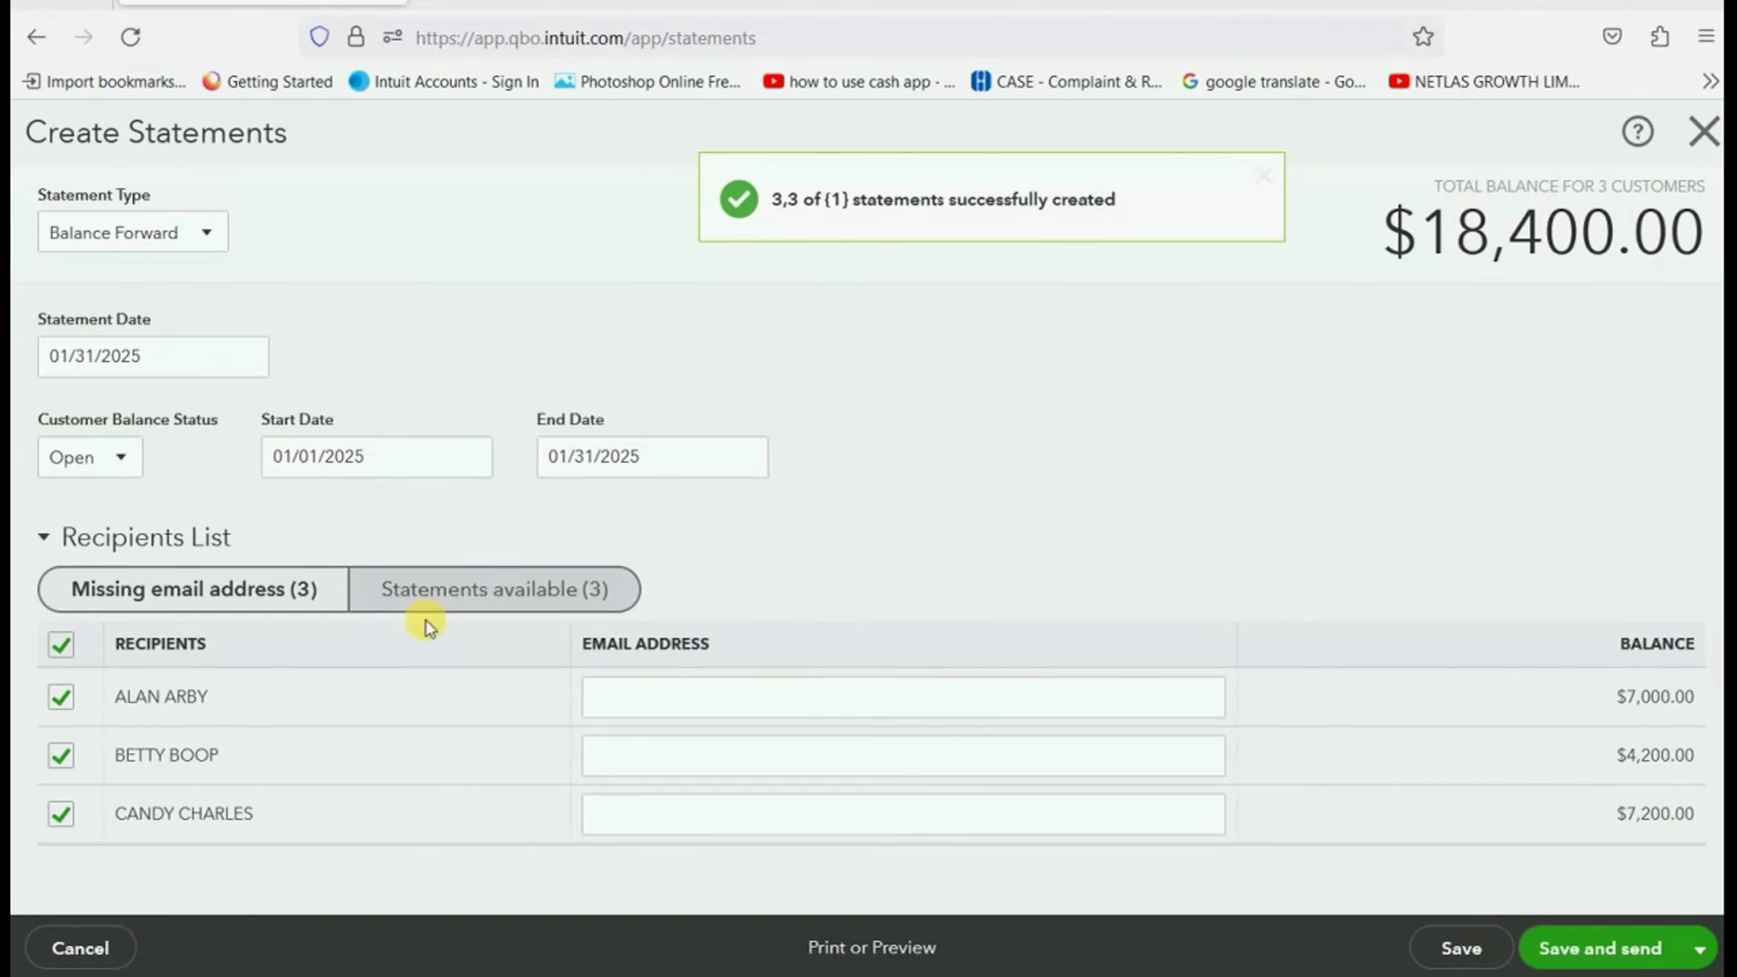
{"action": "left_click", "coordinate": [61, 756]}
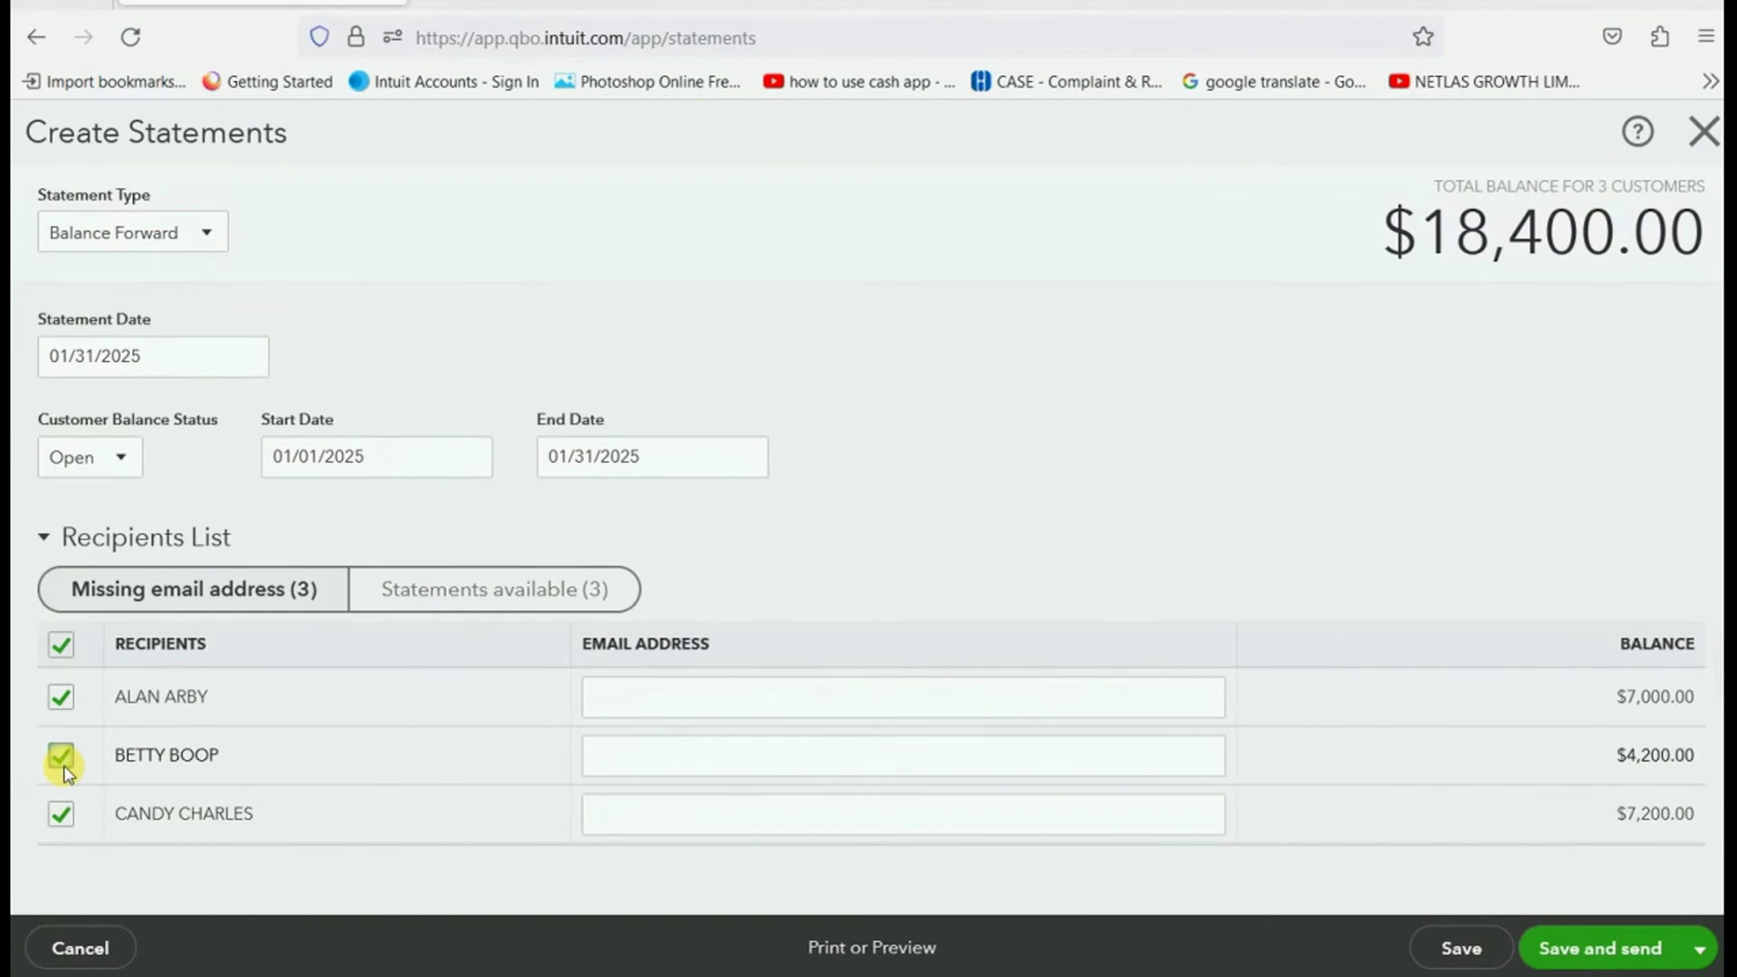
{"action": "left_click", "coordinate": [862, 950]}
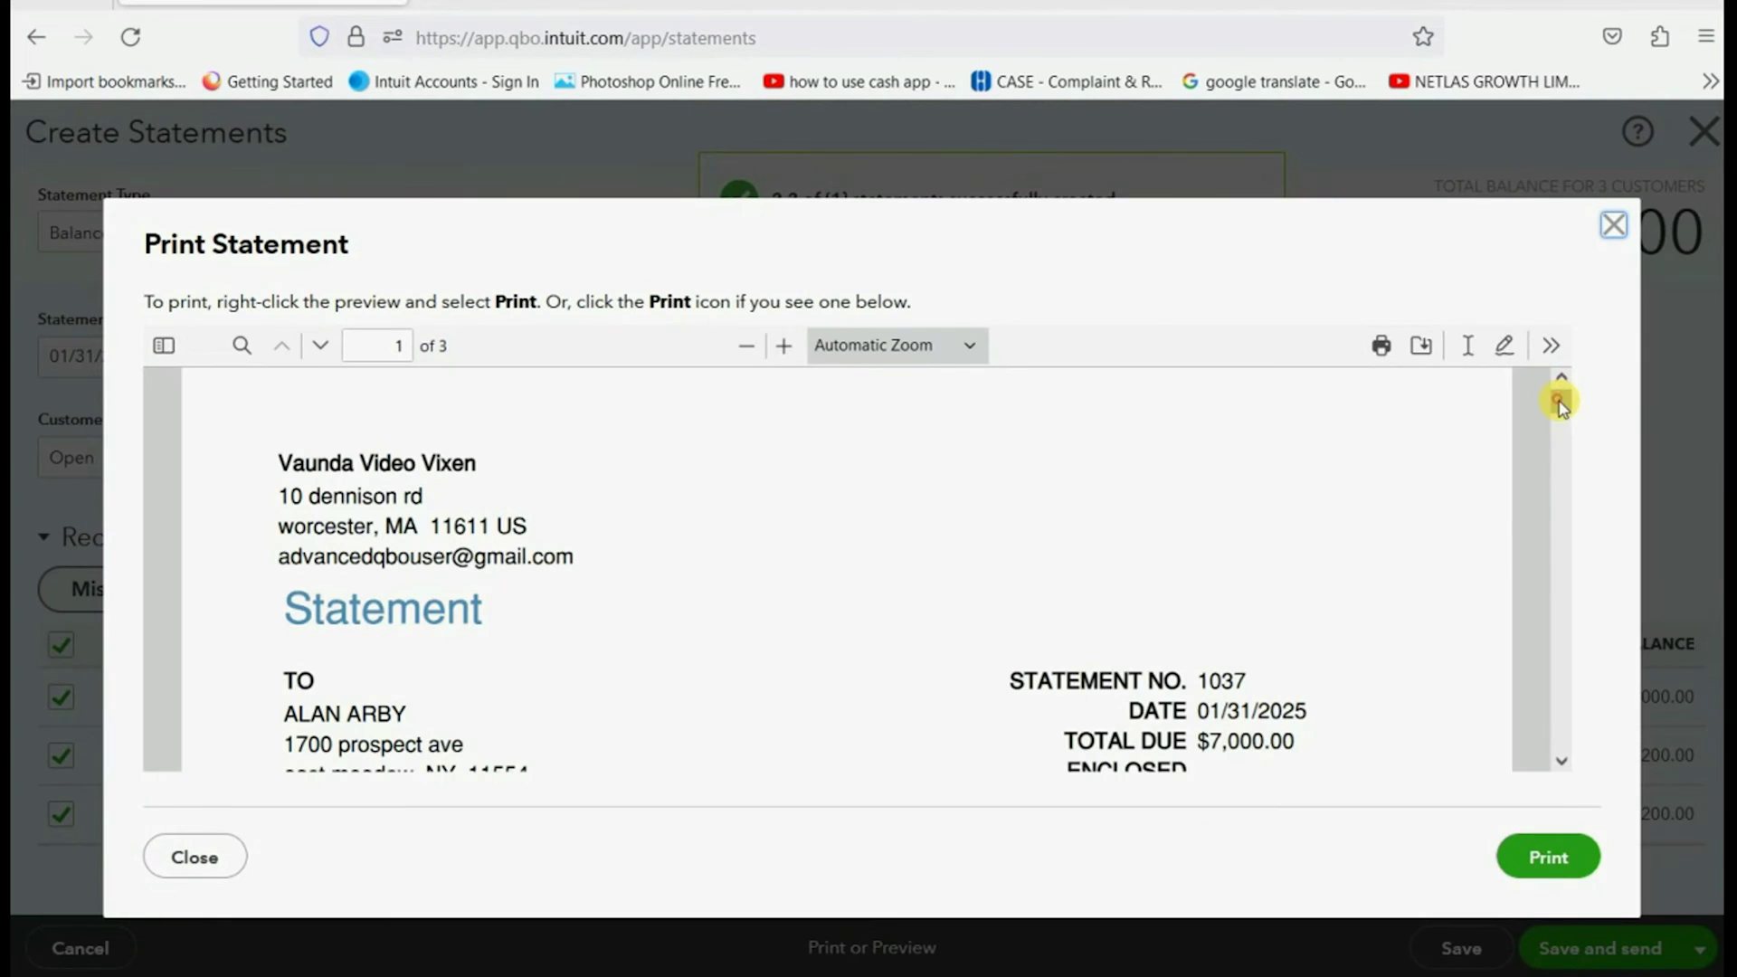
{"action": "left_click_drag", "start_coordinate": [1558, 401], "coordinate": [1557, 440]}
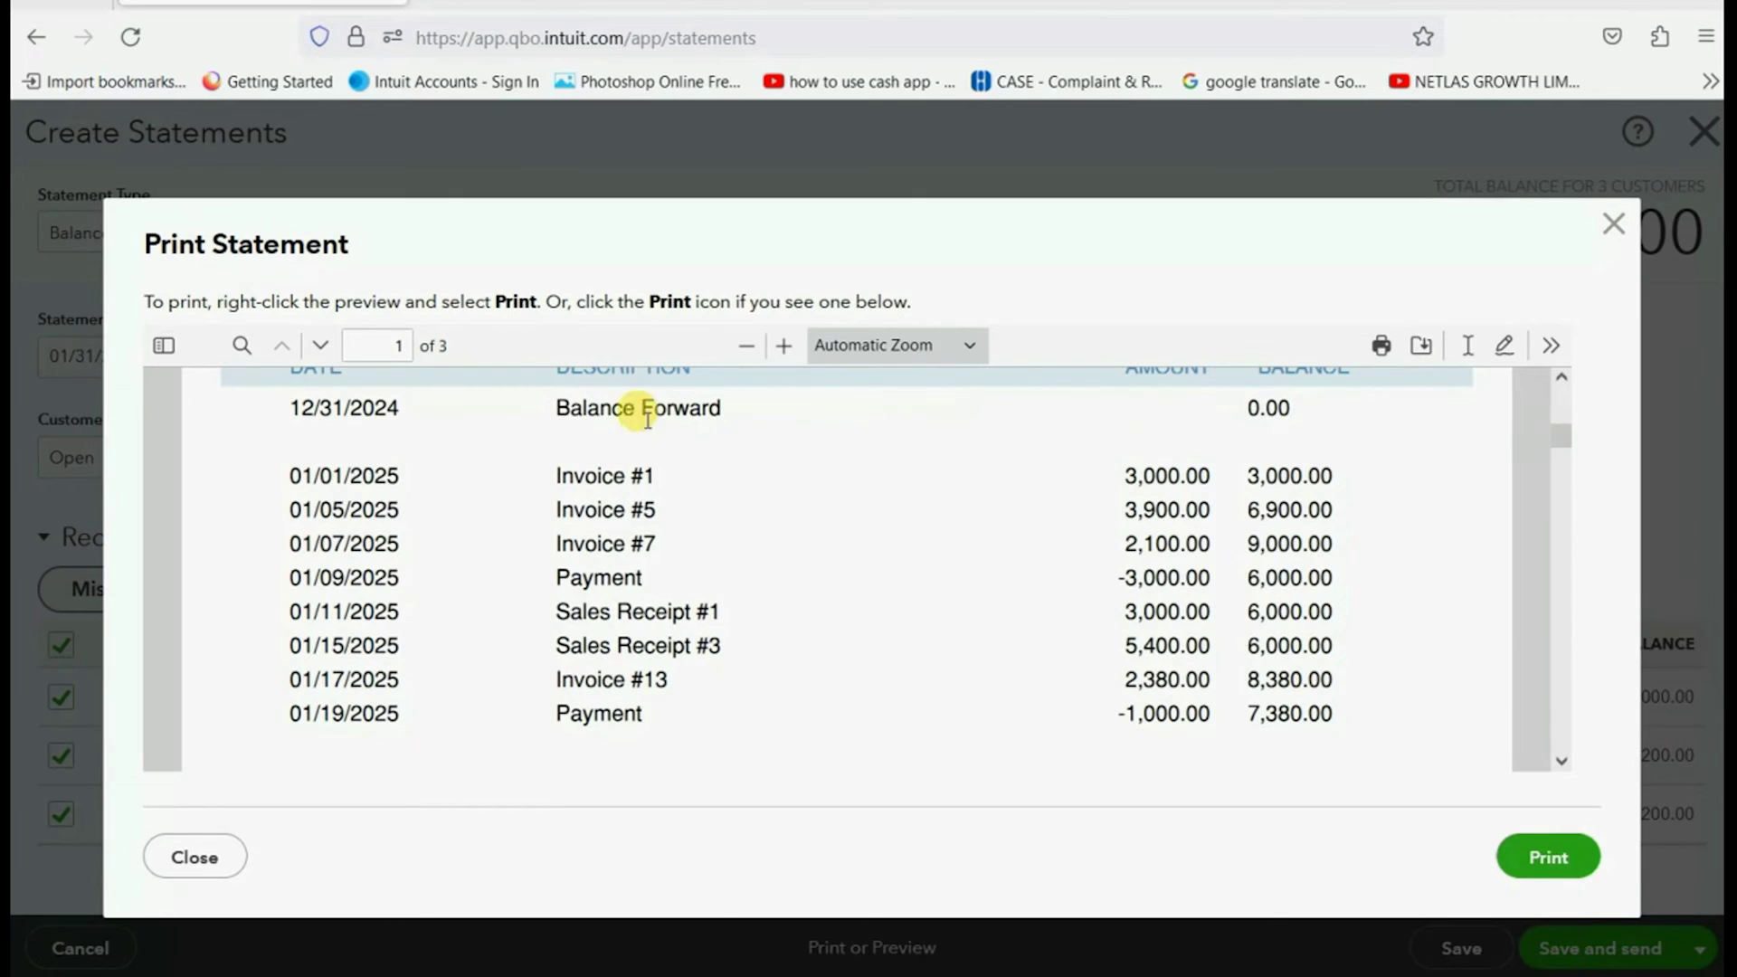
- Check running balances from the 12/31/2024 balance forward through Invoice #13, then close the preview
{"action": "left_click_drag", "start_coordinate": [298, 414], "coordinate": [420, 412]}
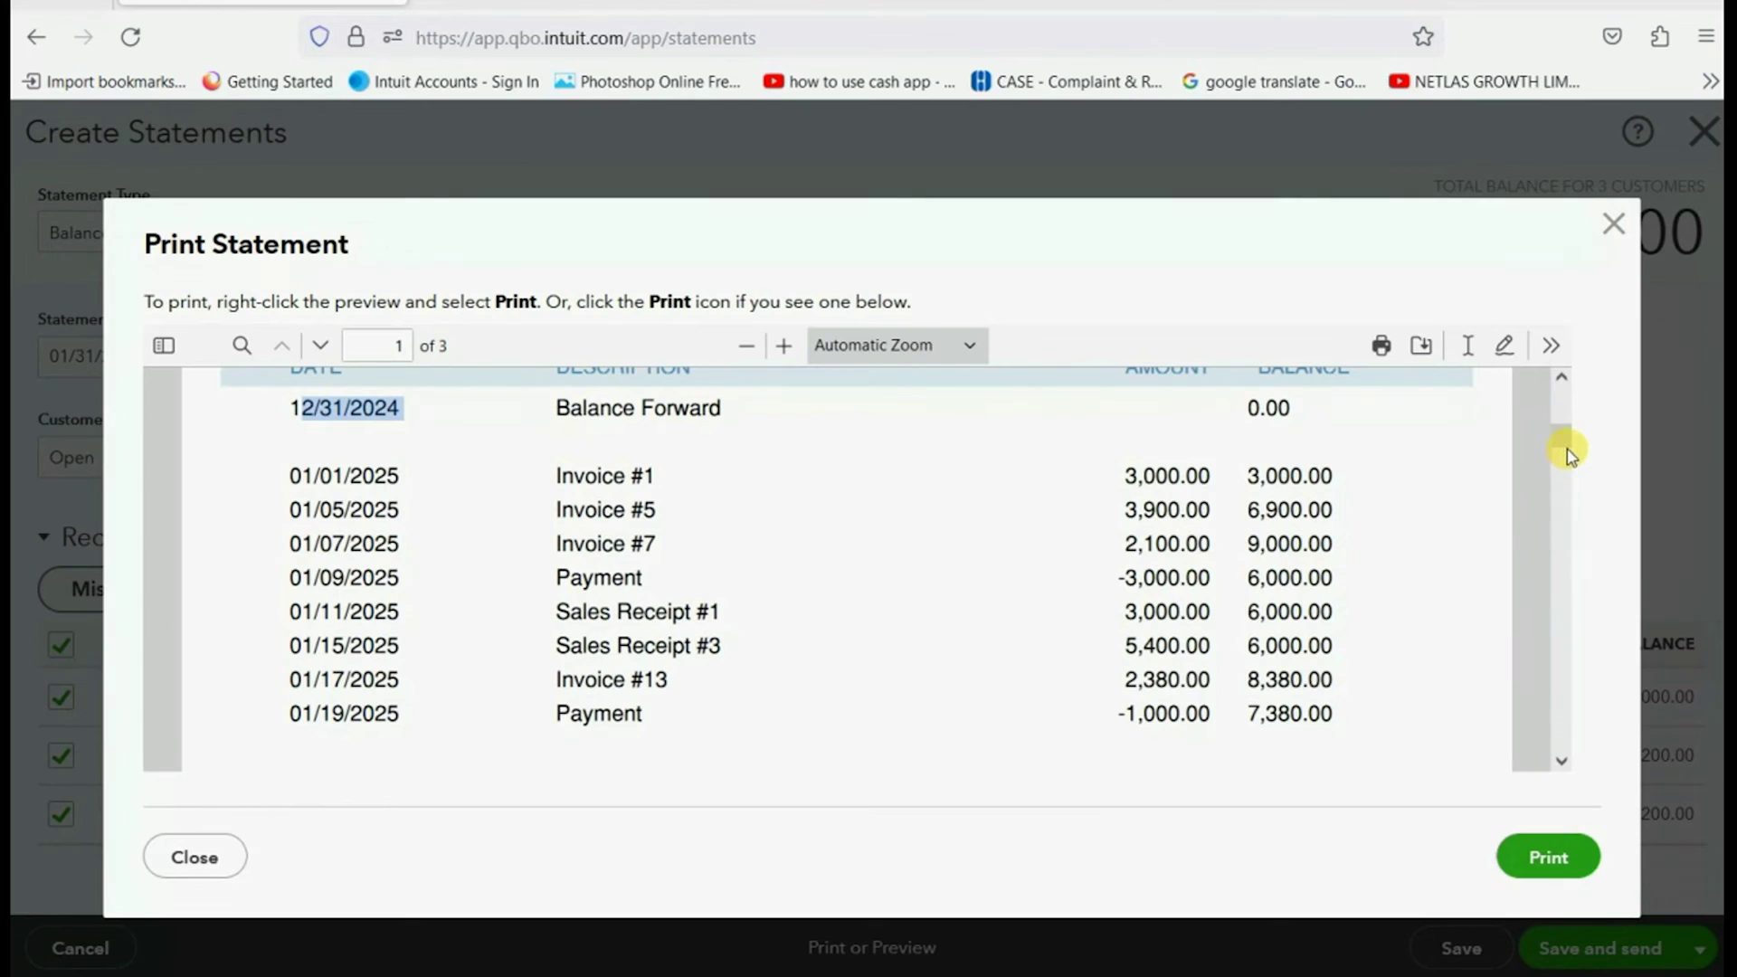
{"action": "mouse_move", "coordinate": [1566, 445]}
{"action": "left_mouse_down"}
{"action": "mouse_move", "coordinate": [1566, 504]}
{"action": "mouse_move", "coordinate": [1570, 432]}
{"action": "left_mouse_up"}
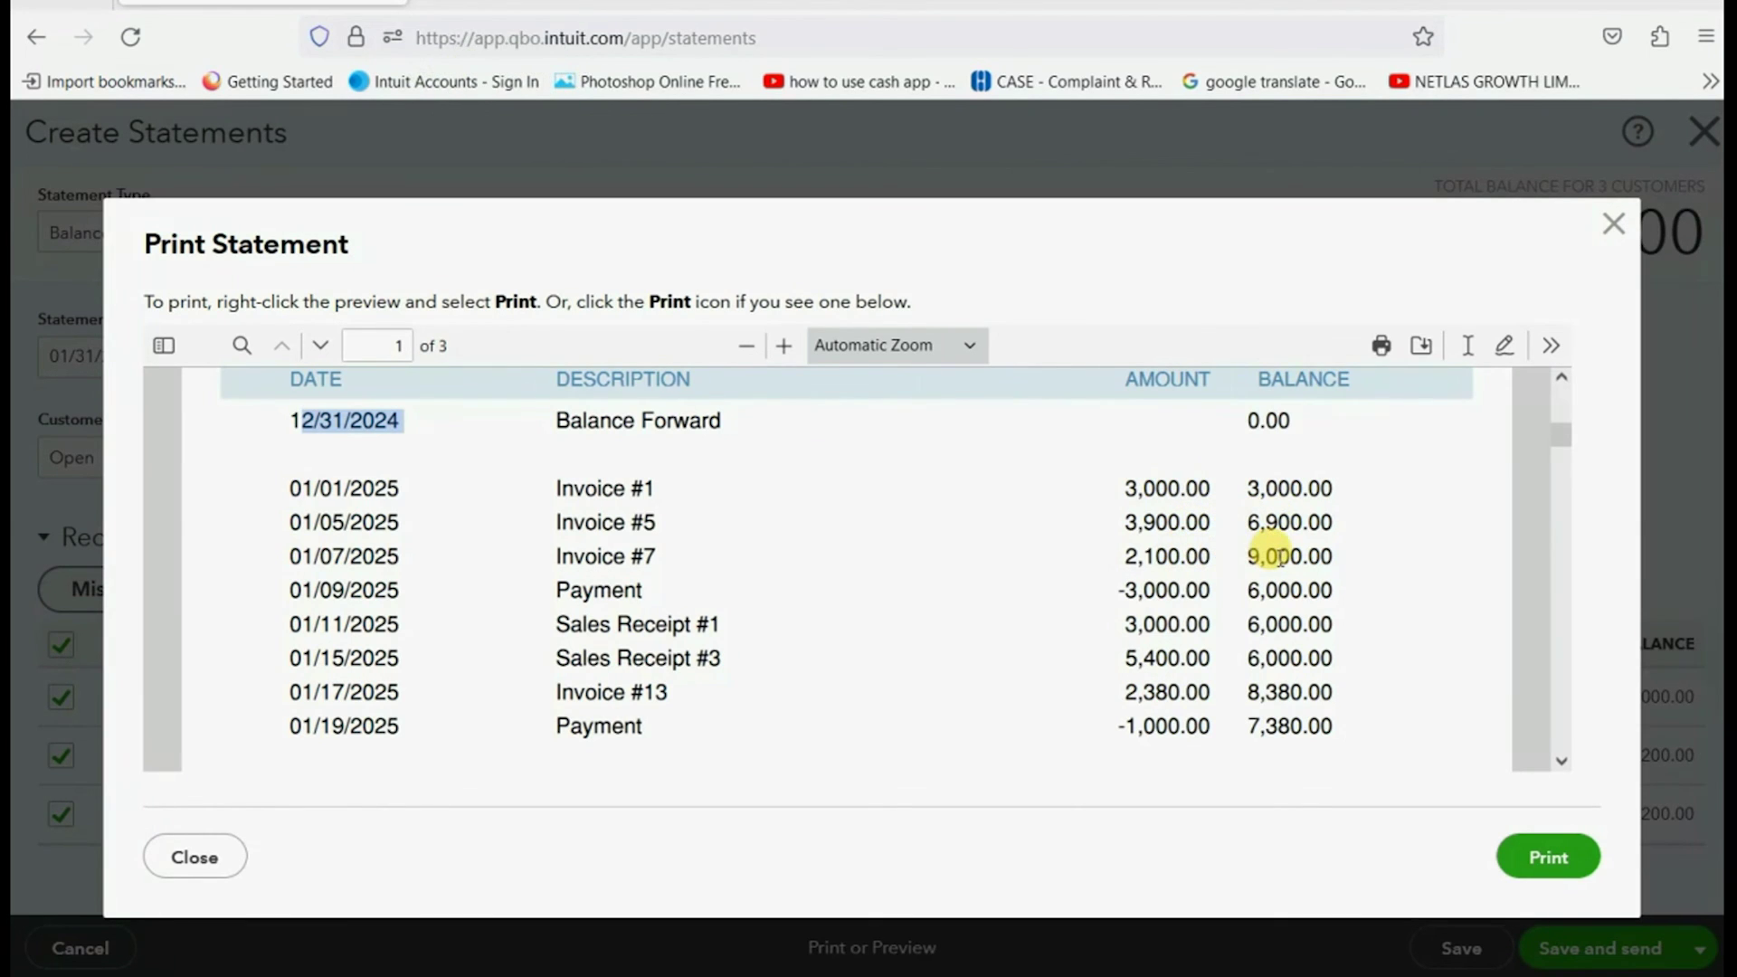
{"action": "left_click_drag", "start_coordinate": [1142, 590], "coordinate": [1334, 590]}
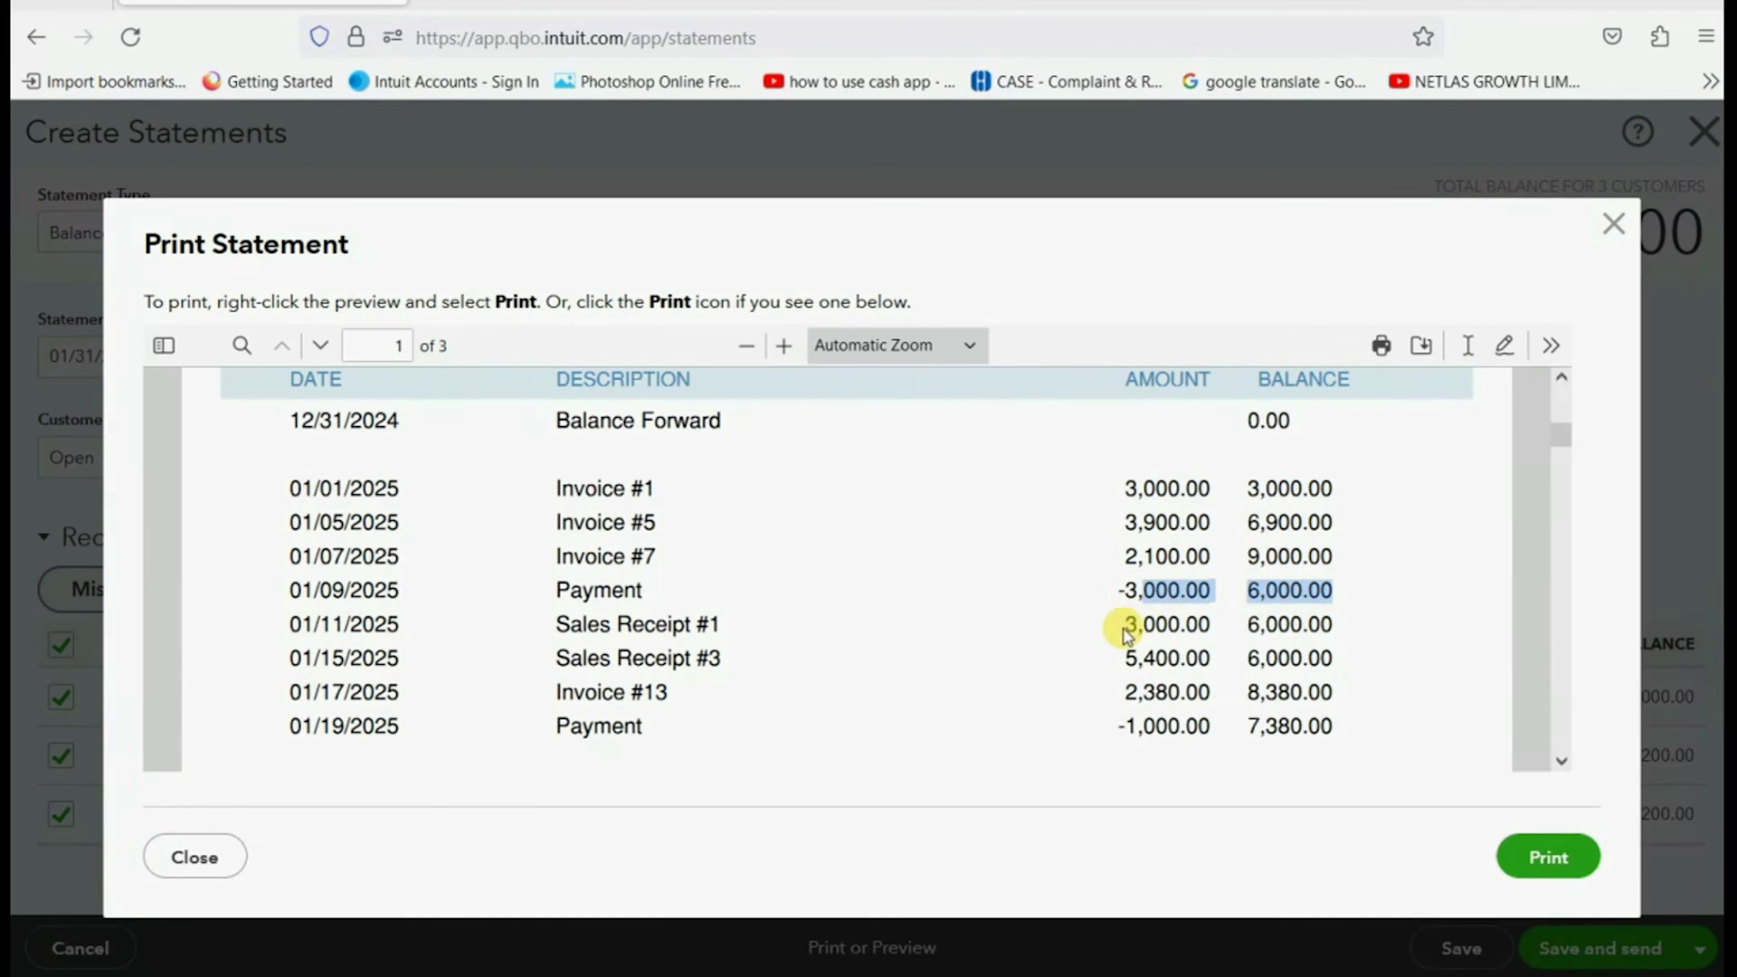
{"action": "left_click_drag", "start_coordinate": [1115, 623], "coordinate": [1337, 637]}
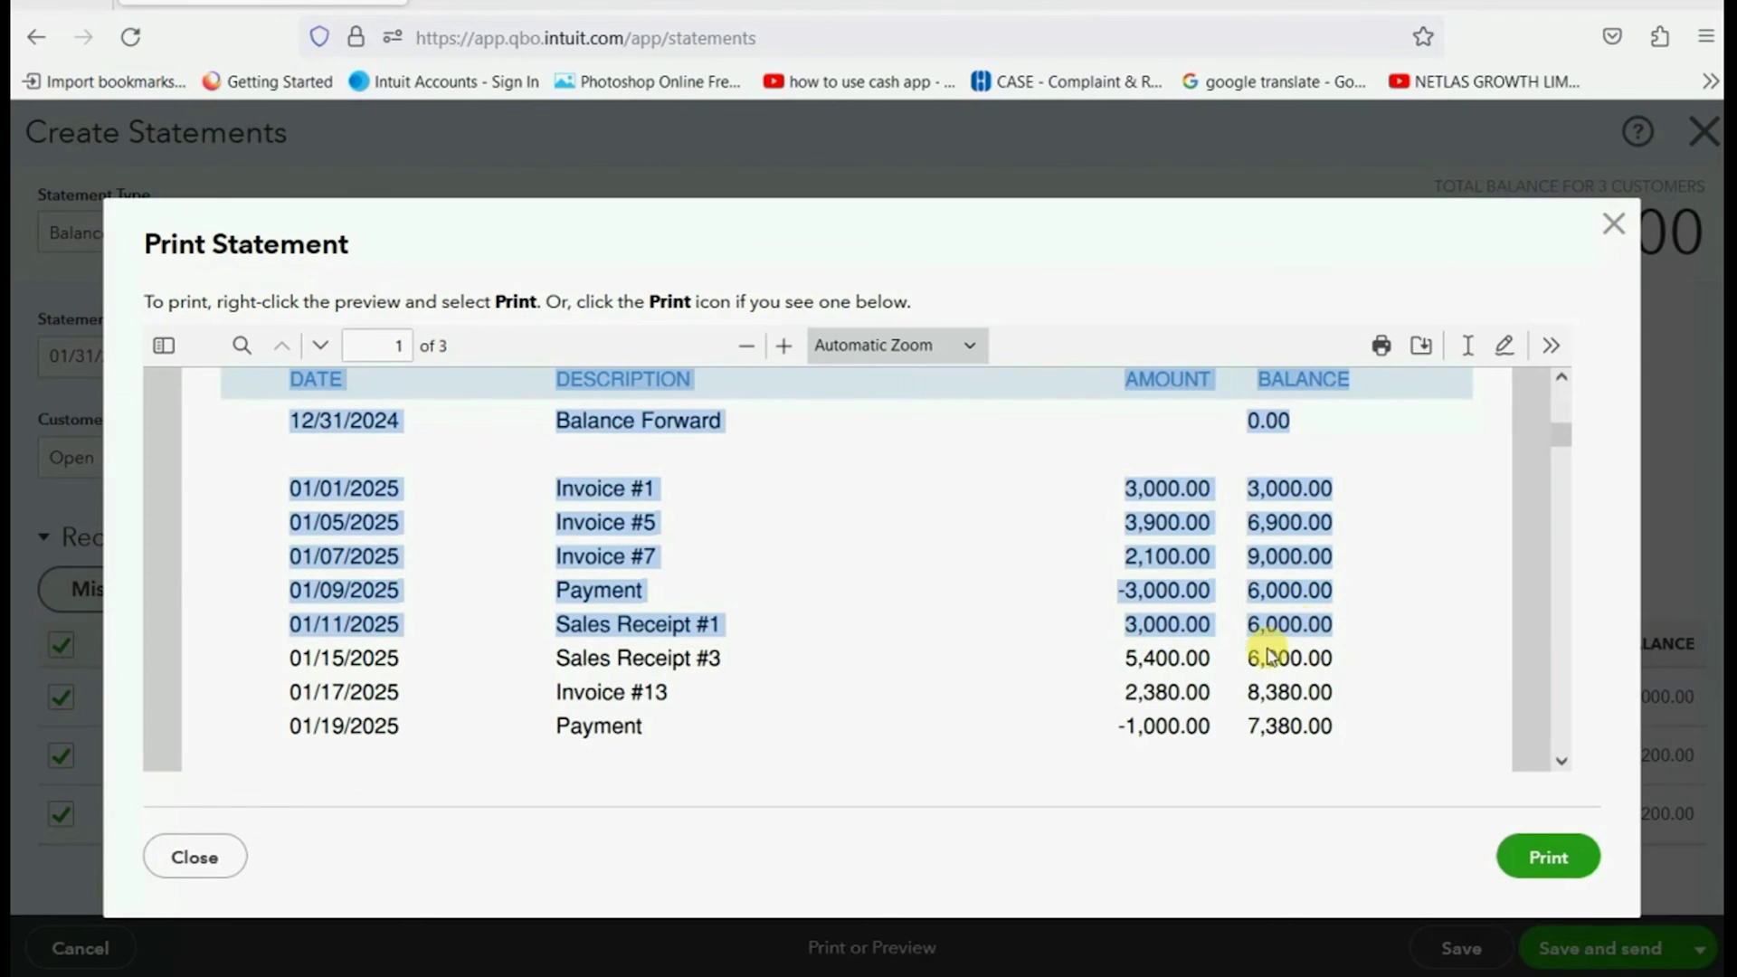
{"action": "left_click_drag", "start_coordinate": [1148, 661], "coordinate": [1418, 680]}
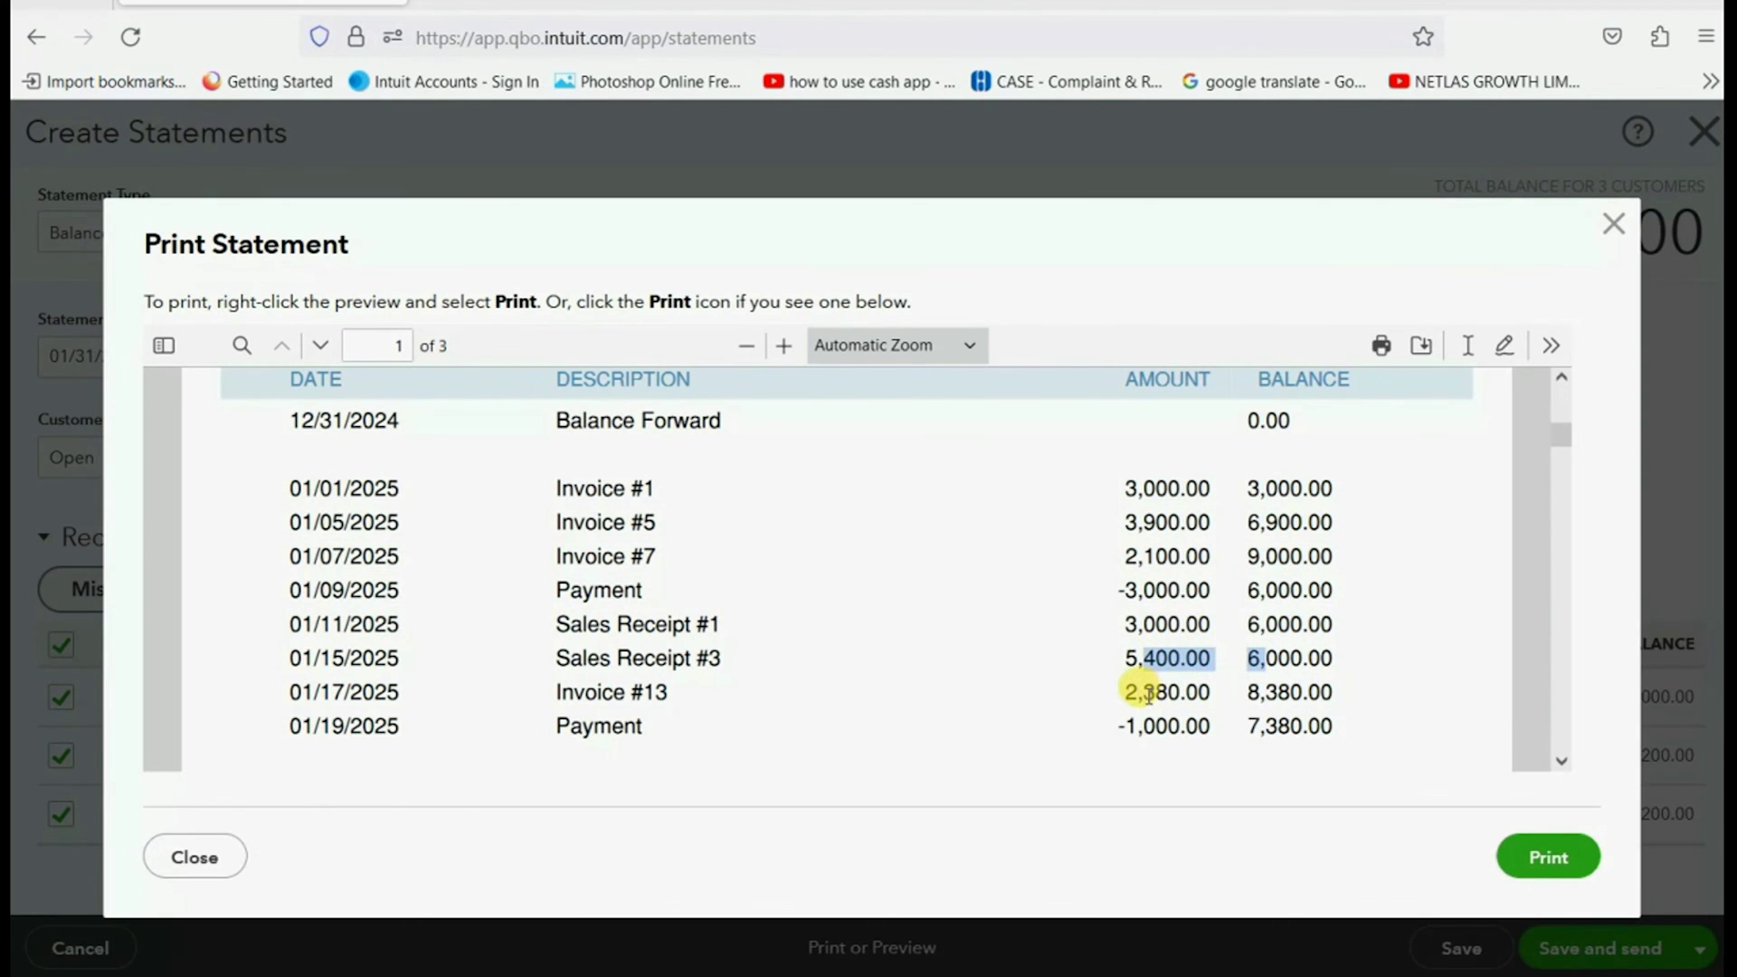
{"action": "left_click_drag", "start_coordinate": [1142, 692], "coordinate": [1303, 774]}
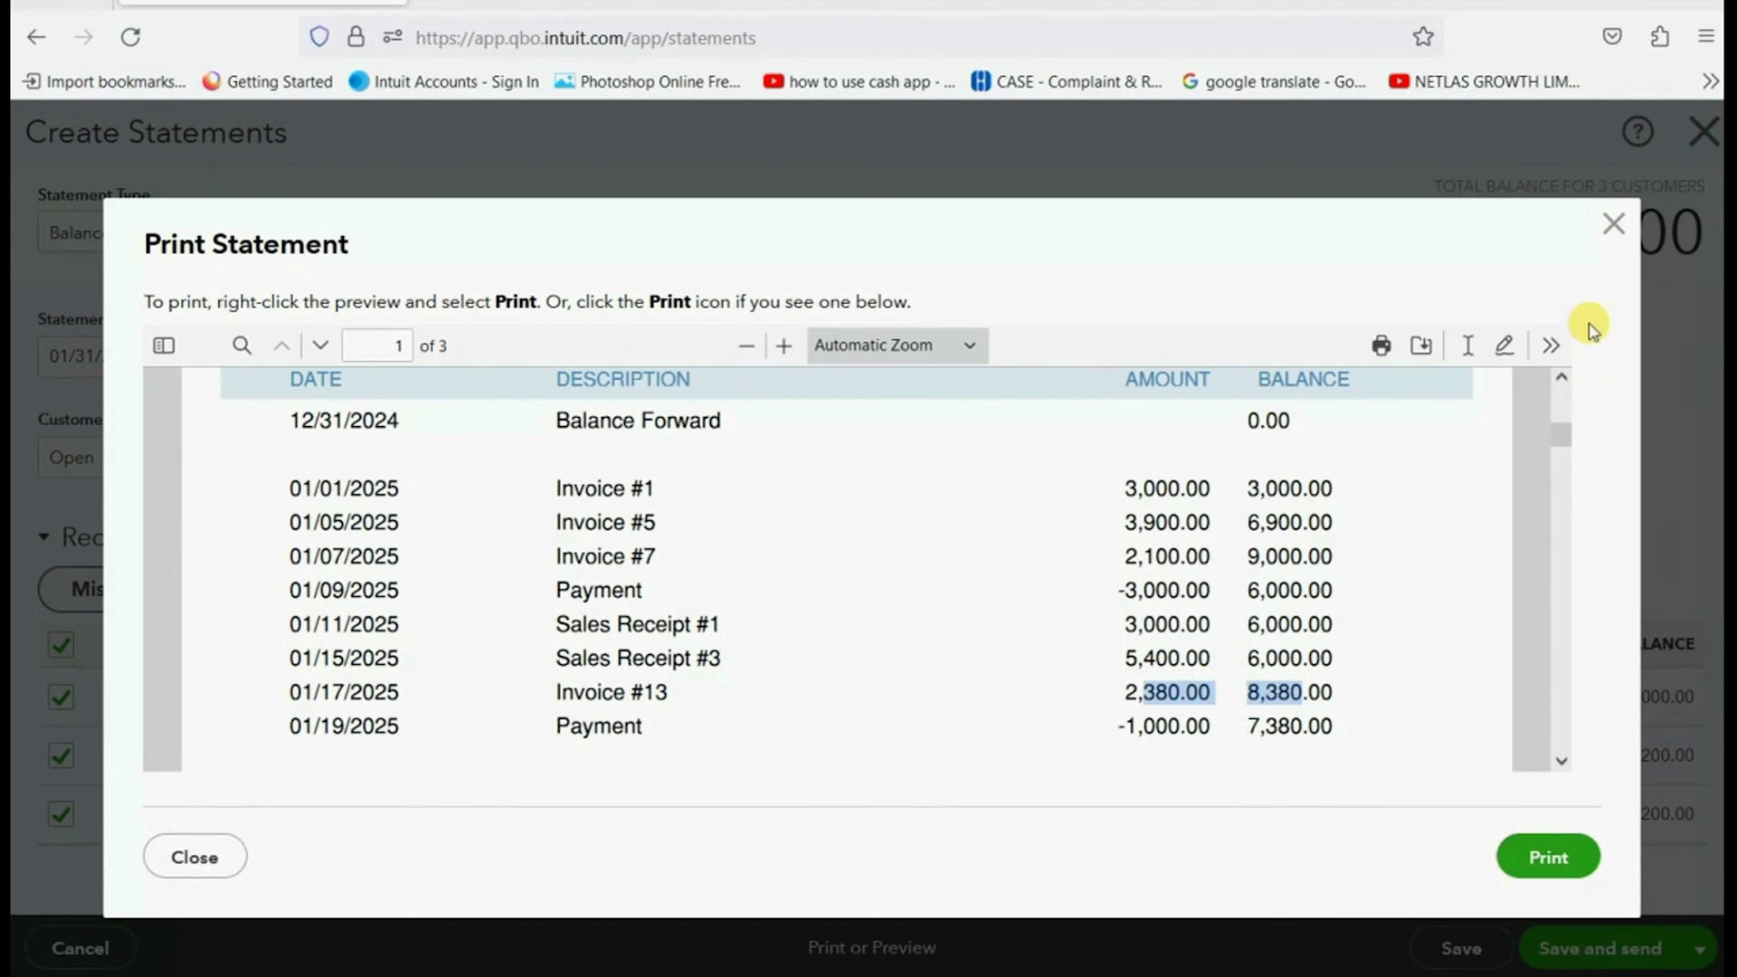
{"action": "left_click", "coordinate": [1612, 224]}
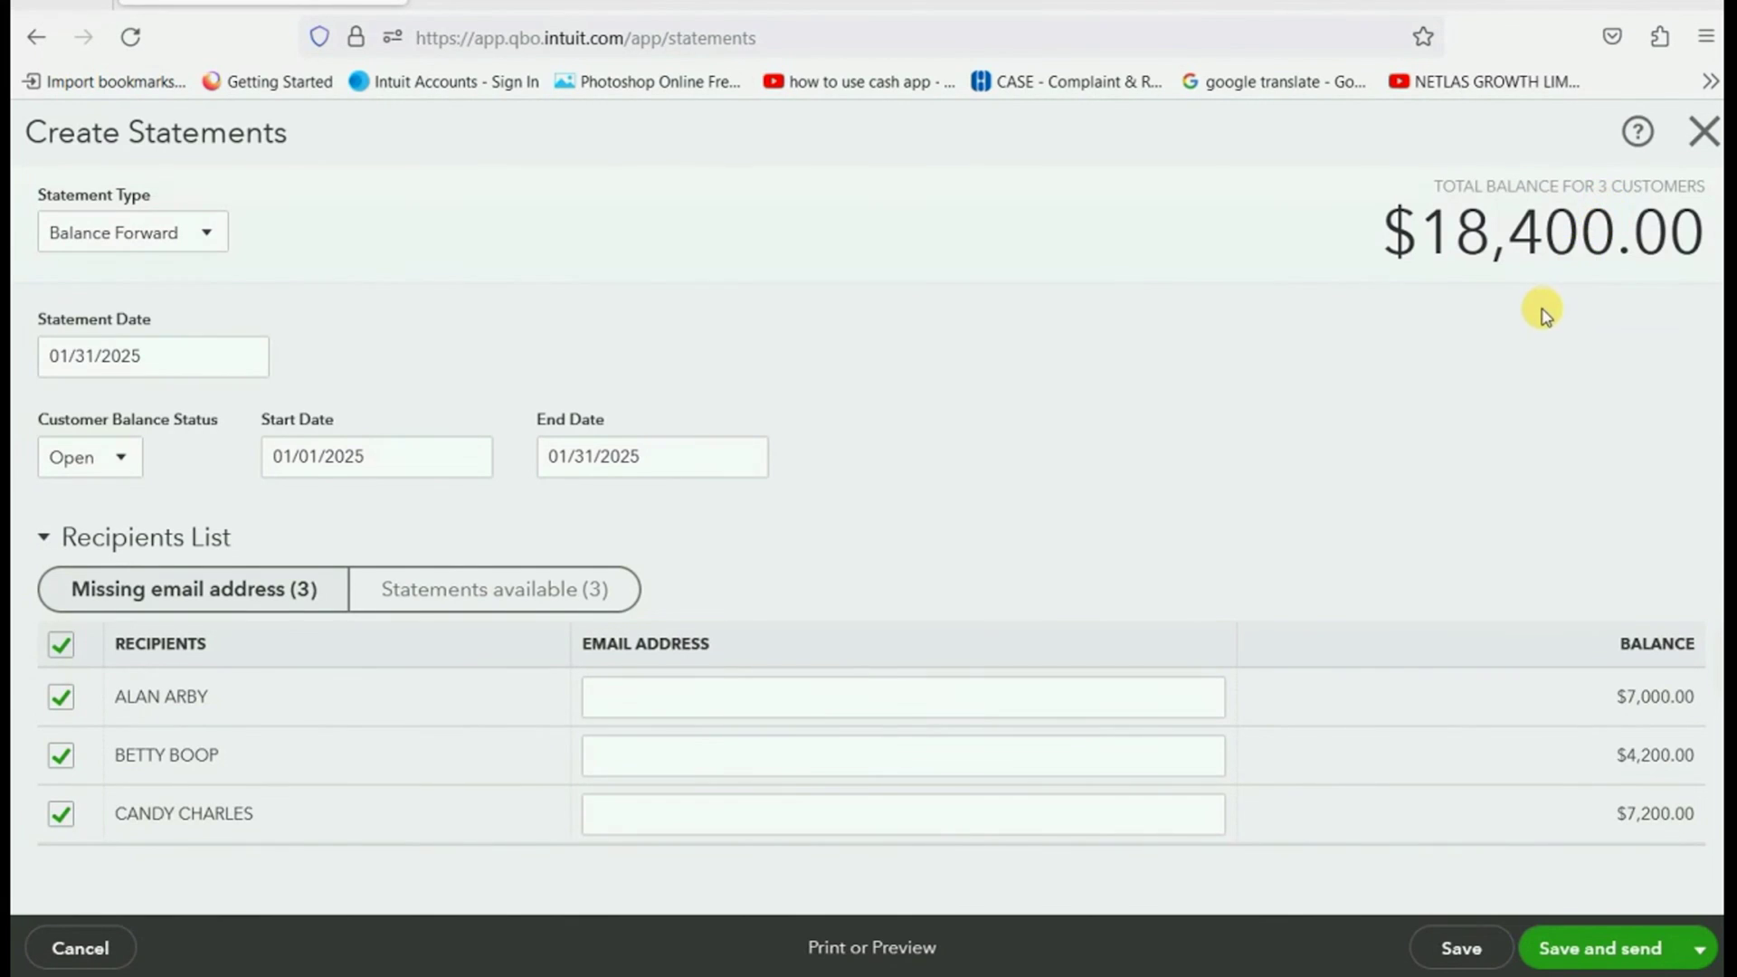
- Exclude the $4,200.00 and $7,200.00 customers and go to the $7,000.00 customer's email field
{"action": "left_click", "coordinate": [62, 756]}
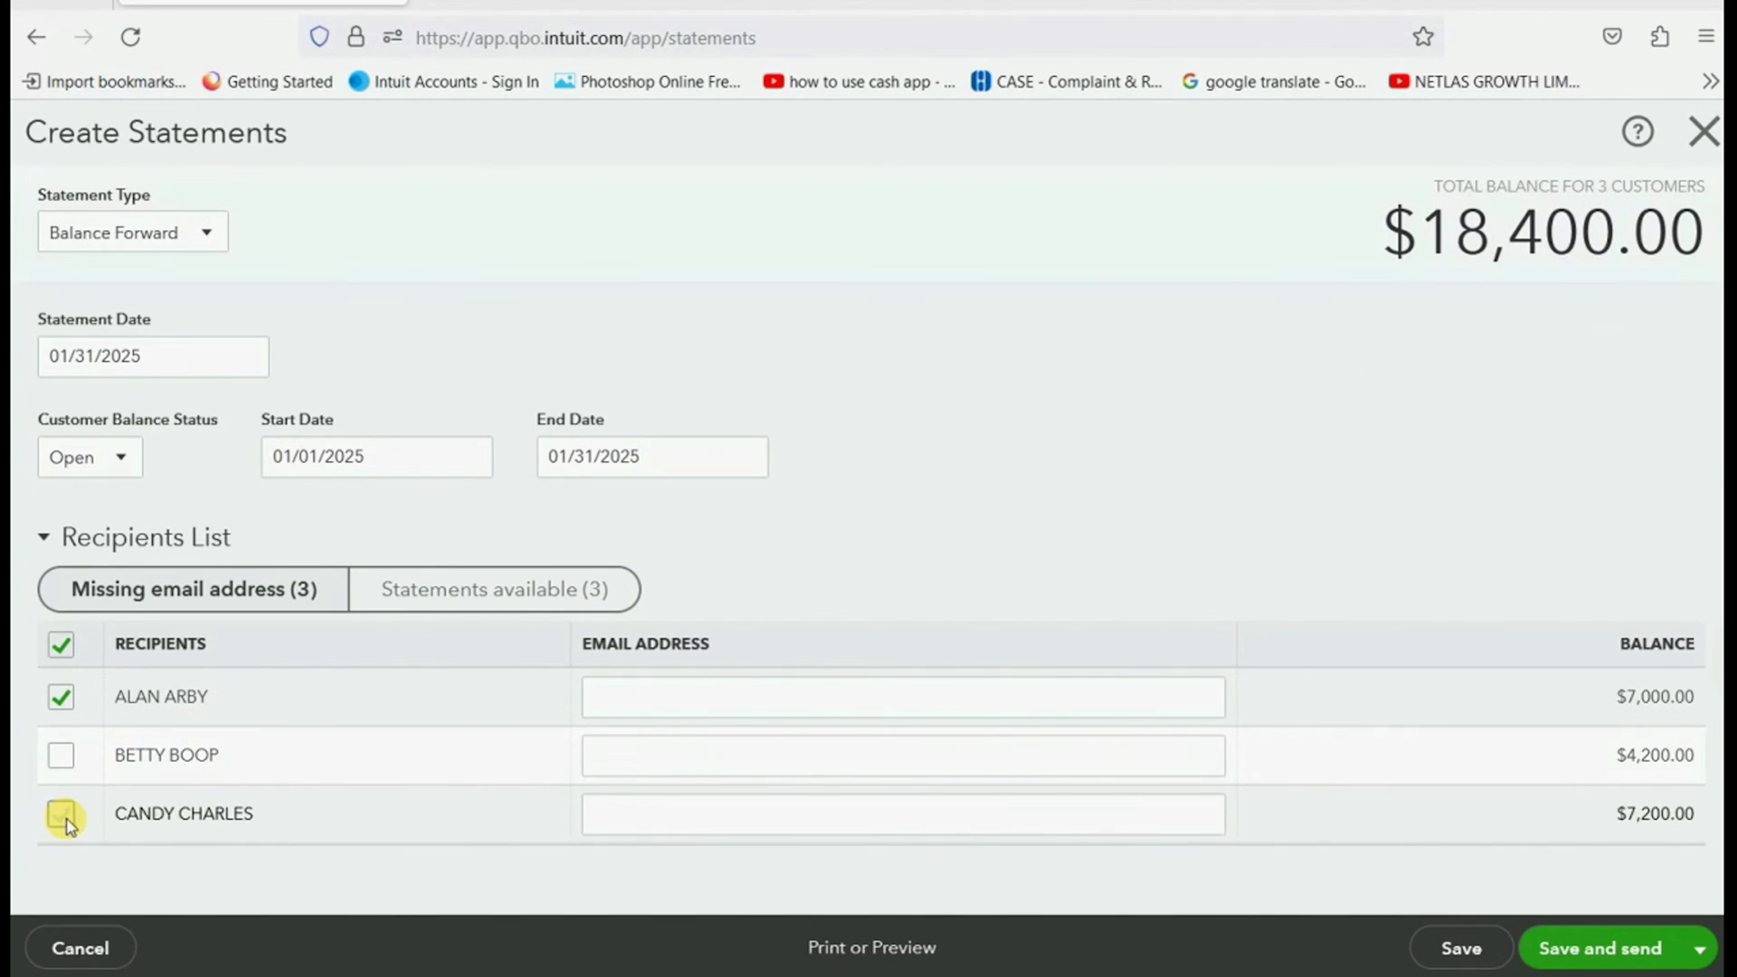
{"action": "left_click", "coordinate": [61, 814]}
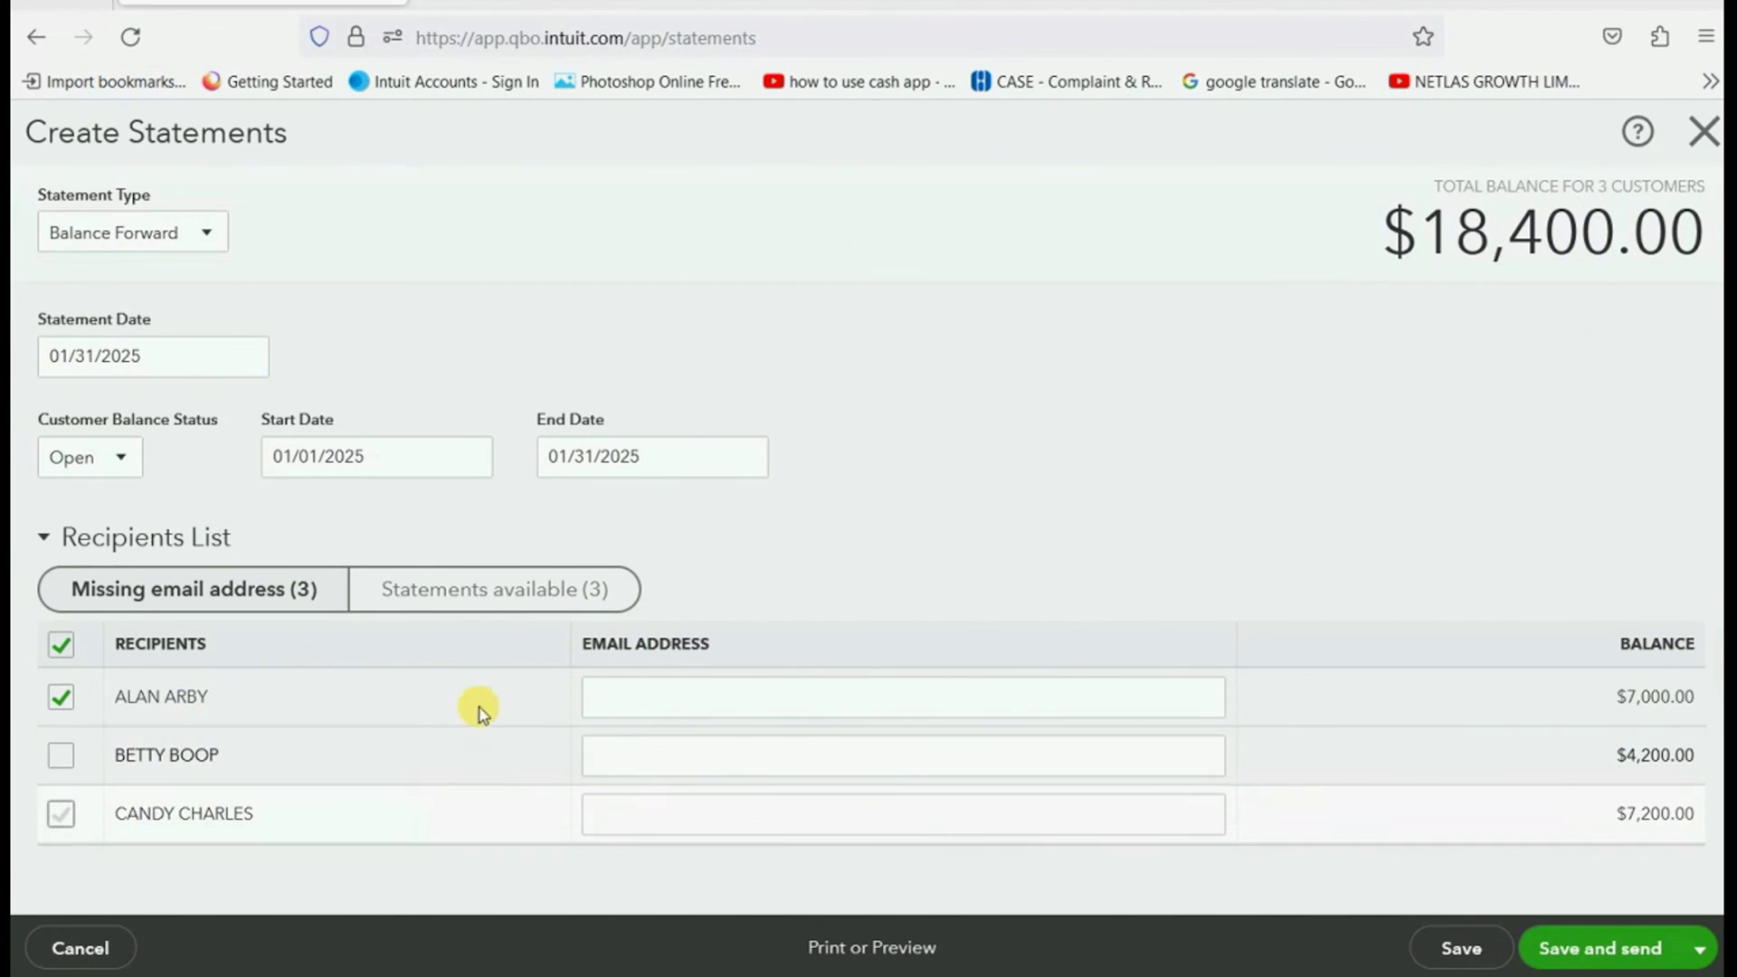
{"action": "left_click", "coordinate": [653, 692]}
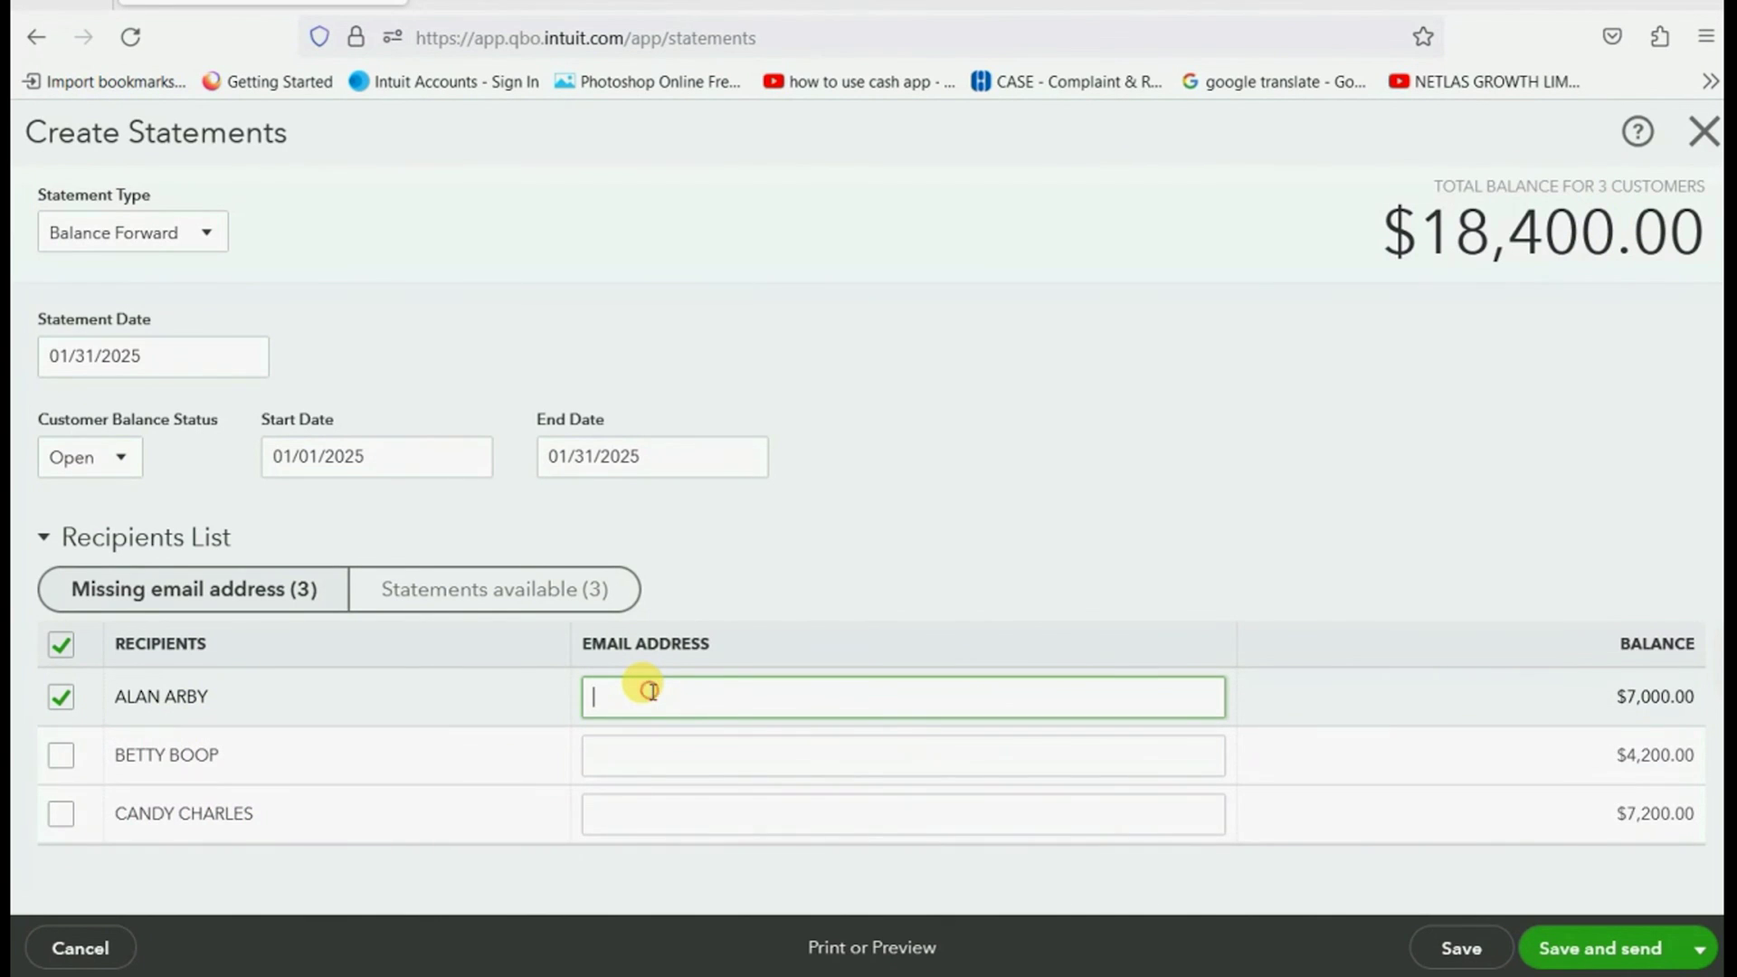